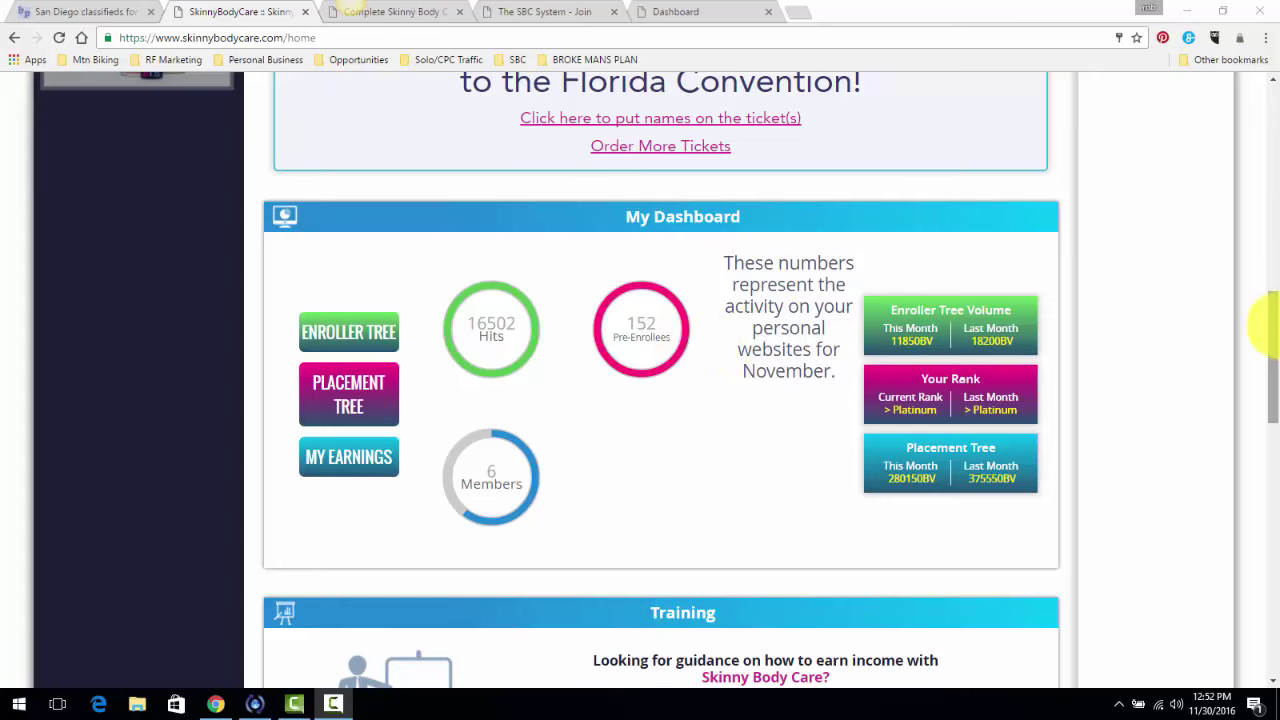
Step: Review the dashboard figures, highlighting the Pre-Enrollees count of 152
{"action": "scroll", "coordinate": [1270, 305], "scroll_direction": "up", "scroll_amount": 1}
{"action": "left_click_drag", "start_coordinate": [1270, 305], "coordinate": [1258, 143]}
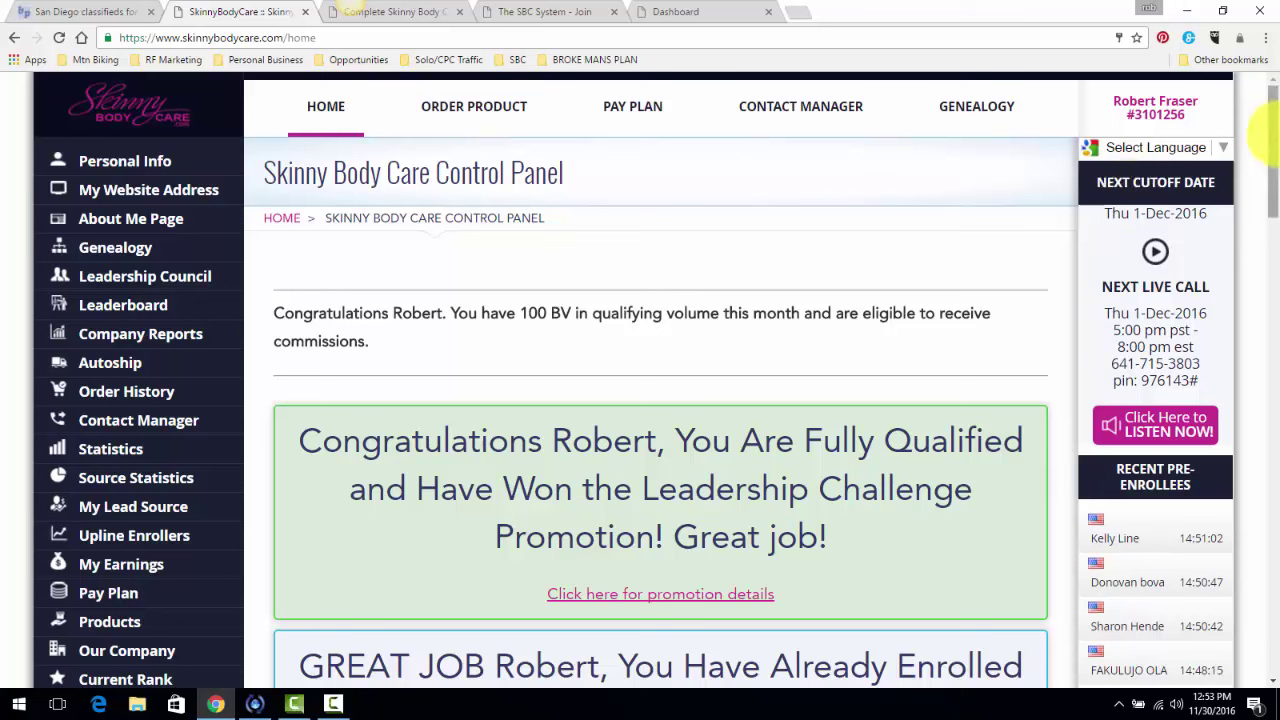
{"action": "left_click_drag", "start_coordinate": [1271, 149], "coordinate": [1278, 370]}
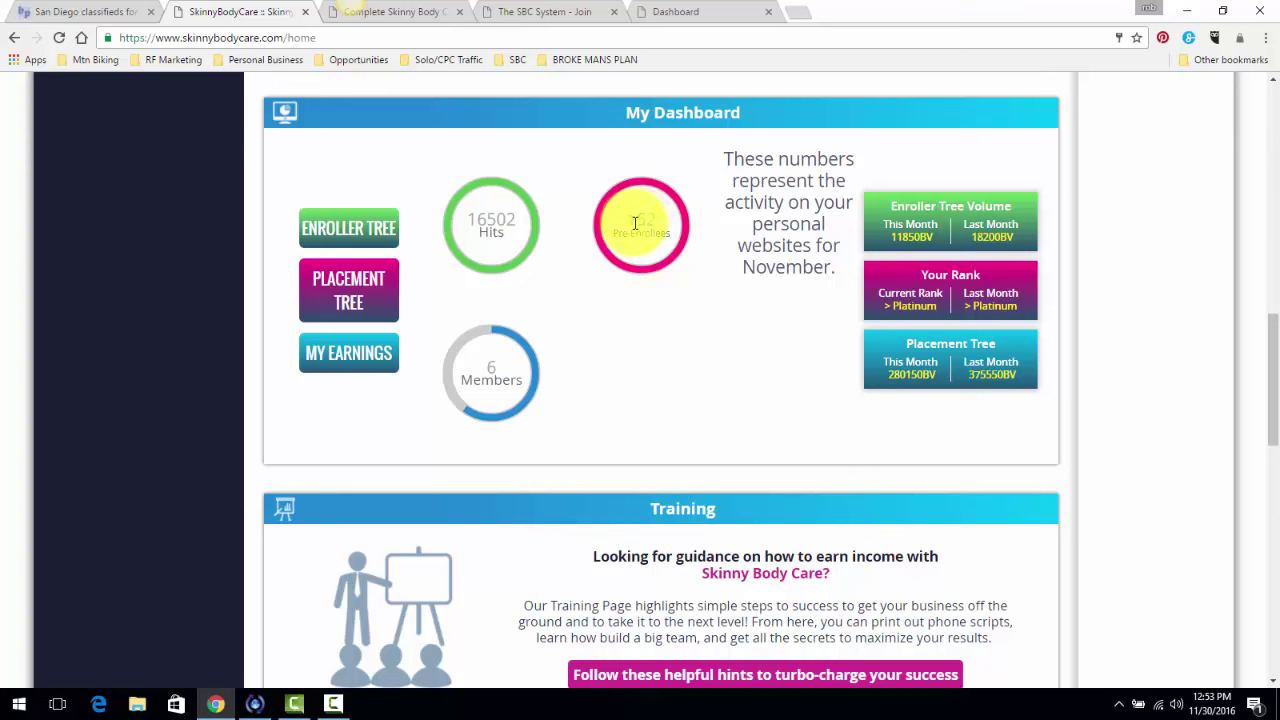
{"action": "left_click_drag", "start_coordinate": [631, 218], "coordinate": [658, 225]}
{"action": "left_click_drag", "start_coordinate": [622, 233], "coordinate": [660, 233]}
{"action": "scroll", "coordinate": [632, 287], "scroll_direction": "up", "scroll_amount": 2}
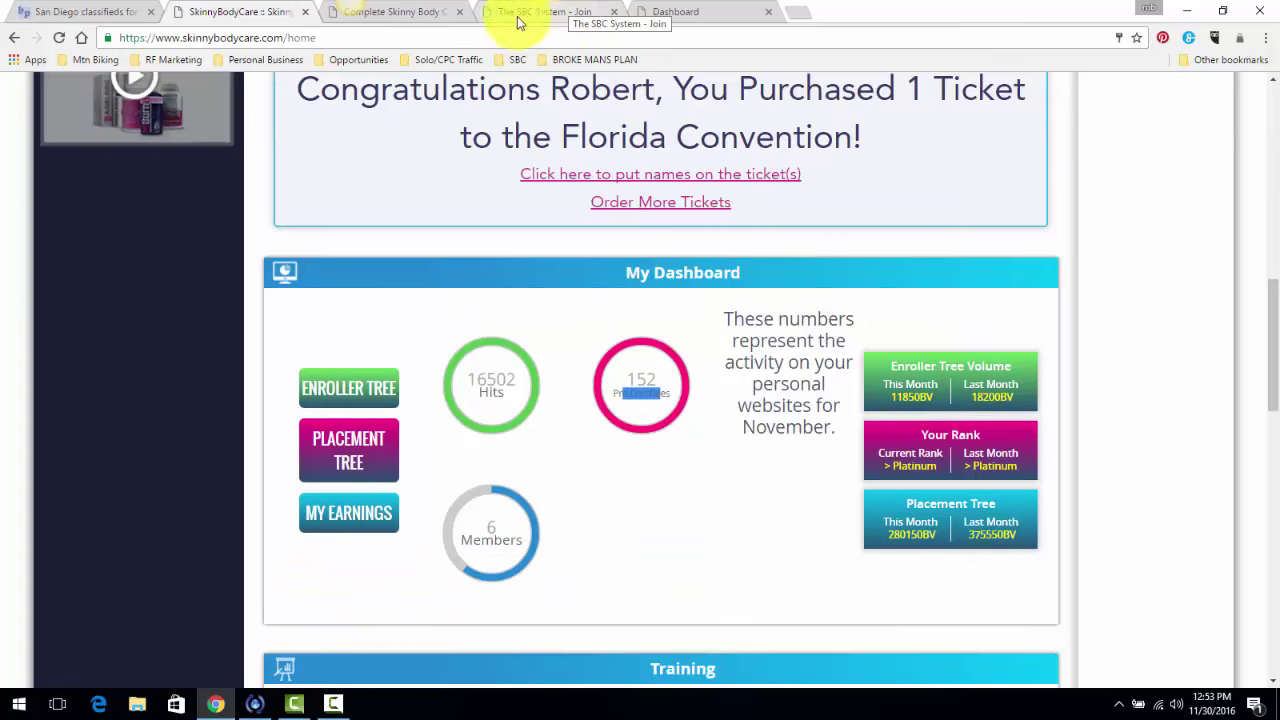
Step: Open a new browser tab for the TakeTheSBCTour capture page
{"action": "left_click", "coordinate": [799, 12]}
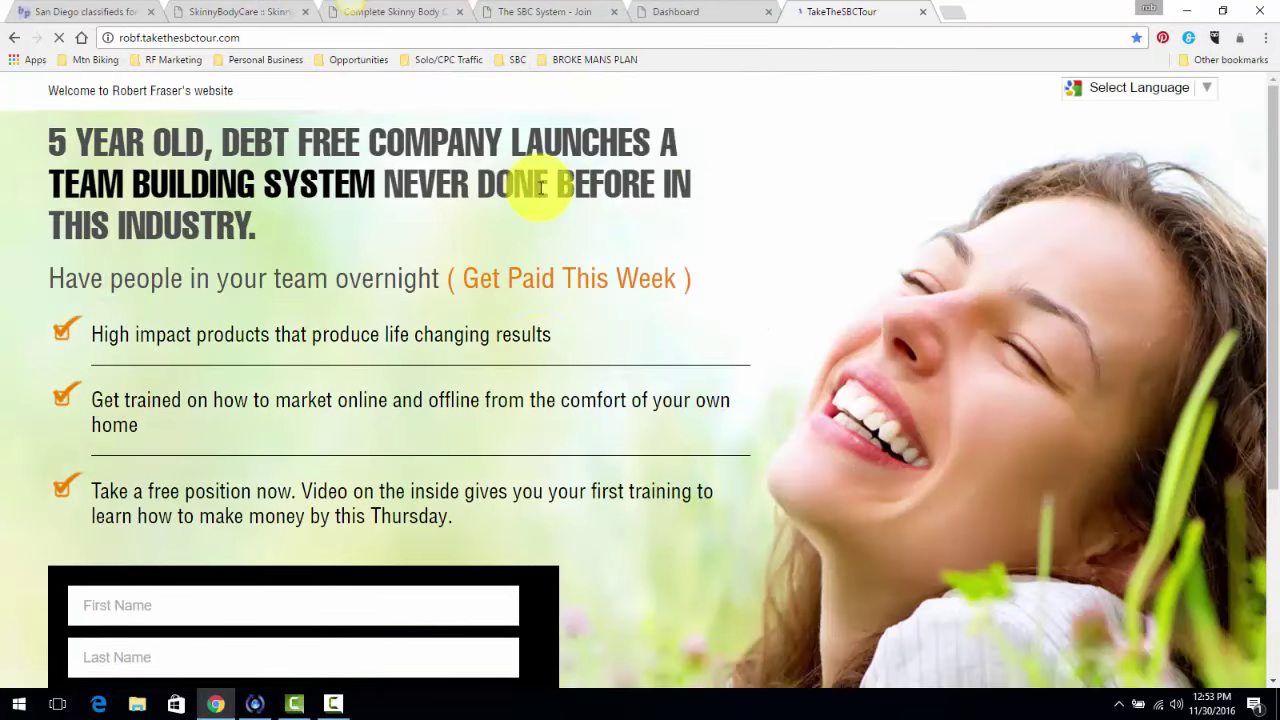
{"action": "scroll", "coordinate": [537, 186], "scroll_direction": "down", "scroll_amount": 2}
{"action": "scroll", "coordinate": [542, 188], "scroll_direction": "up", "scroll_amount": 1}
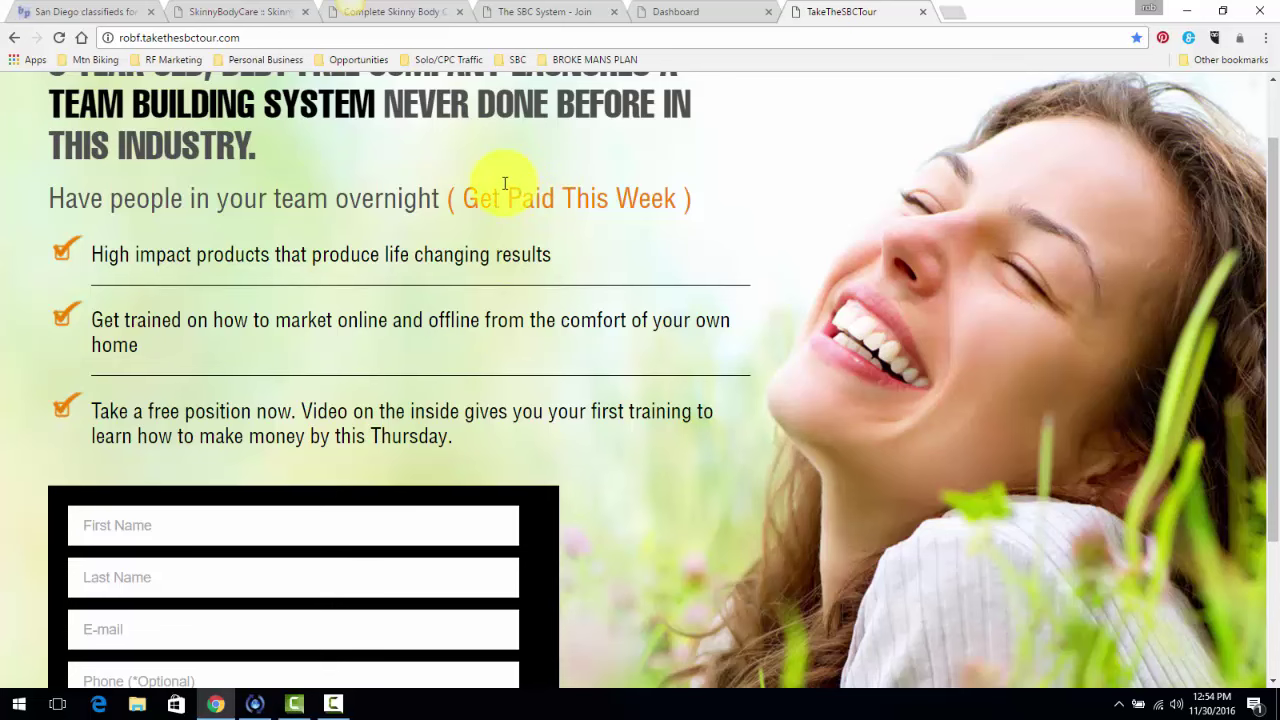
Step: Back on the dashboard, scroll down to the Marketing Tools box and highlight its description
{"action": "left_click", "coordinate": [257, 21]}
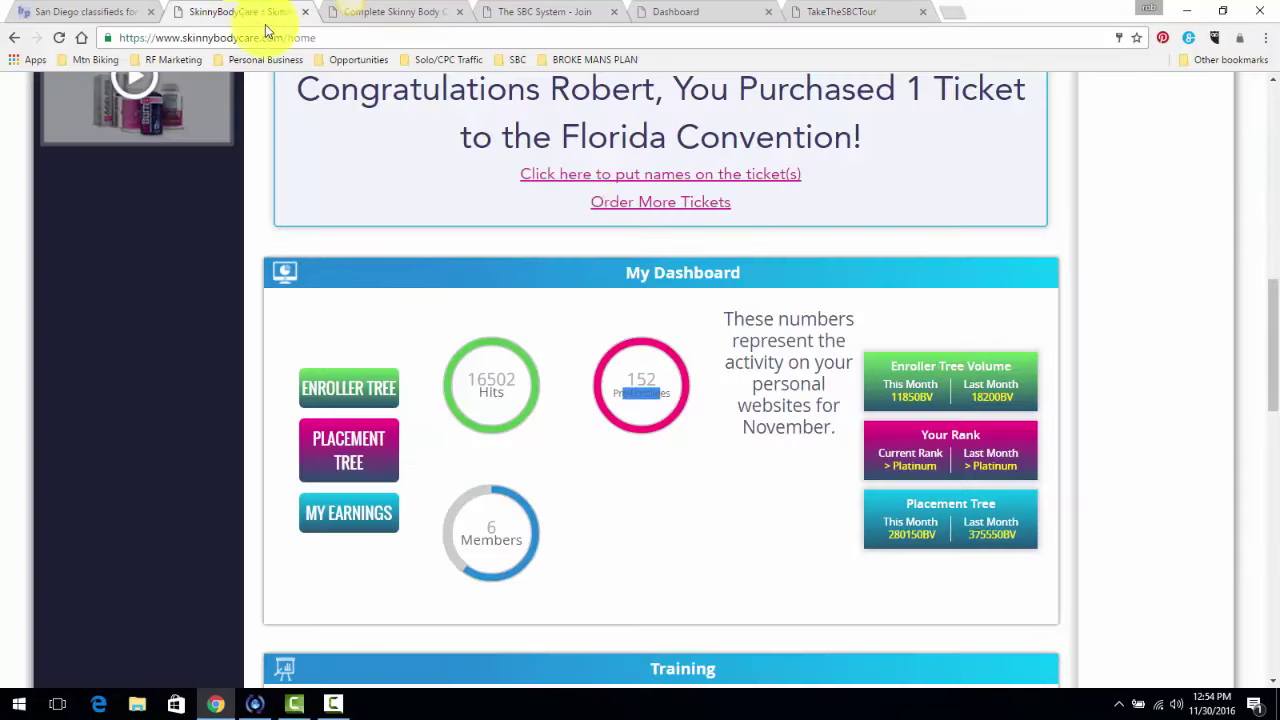
{"action": "left_click_drag", "start_coordinate": [1257, 400], "coordinate": [893, 185]}
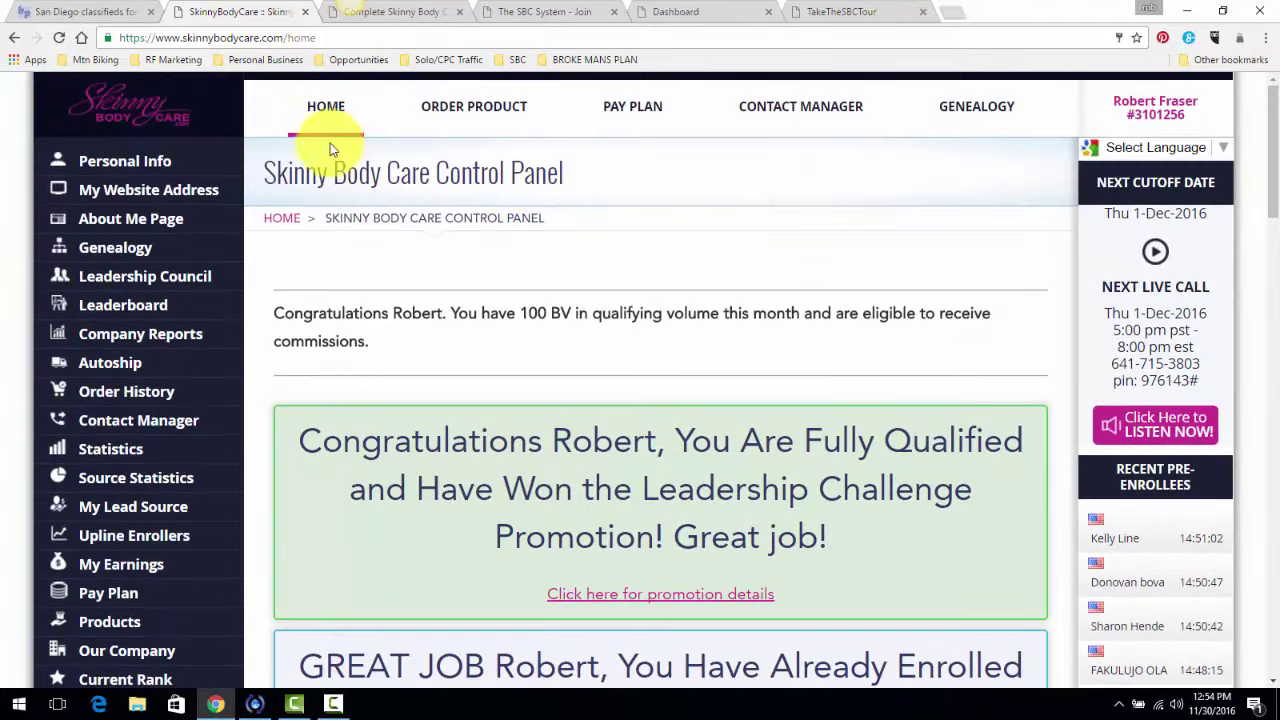
{"action": "scroll", "coordinate": [157, 258], "scroll_direction": "down", "scroll_amount": 1}
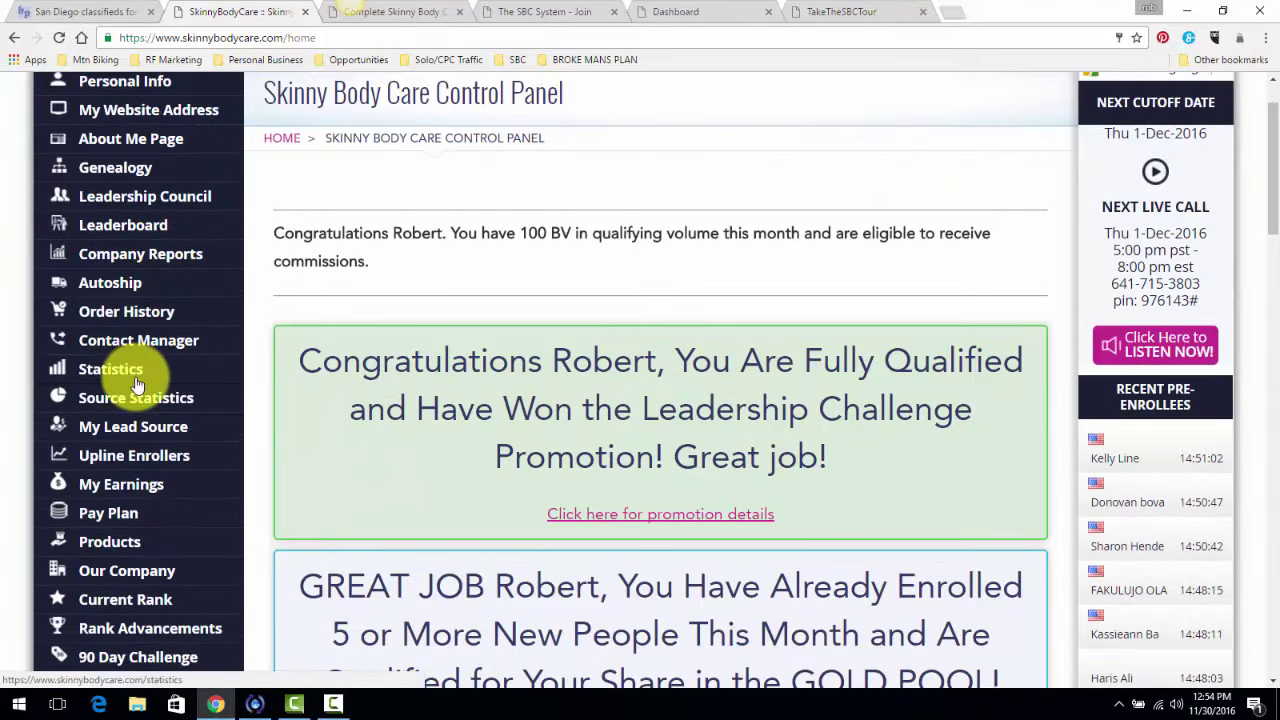
{"action": "scroll", "coordinate": [137, 385], "scroll_direction": "down", "scroll_amount": 1}
{"action": "scroll", "coordinate": [134, 375], "scroll_direction": "down", "scroll_amount": 1}
{"action": "scroll", "coordinate": [214, 400], "scroll_direction": "up", "scroll_amount": 1}
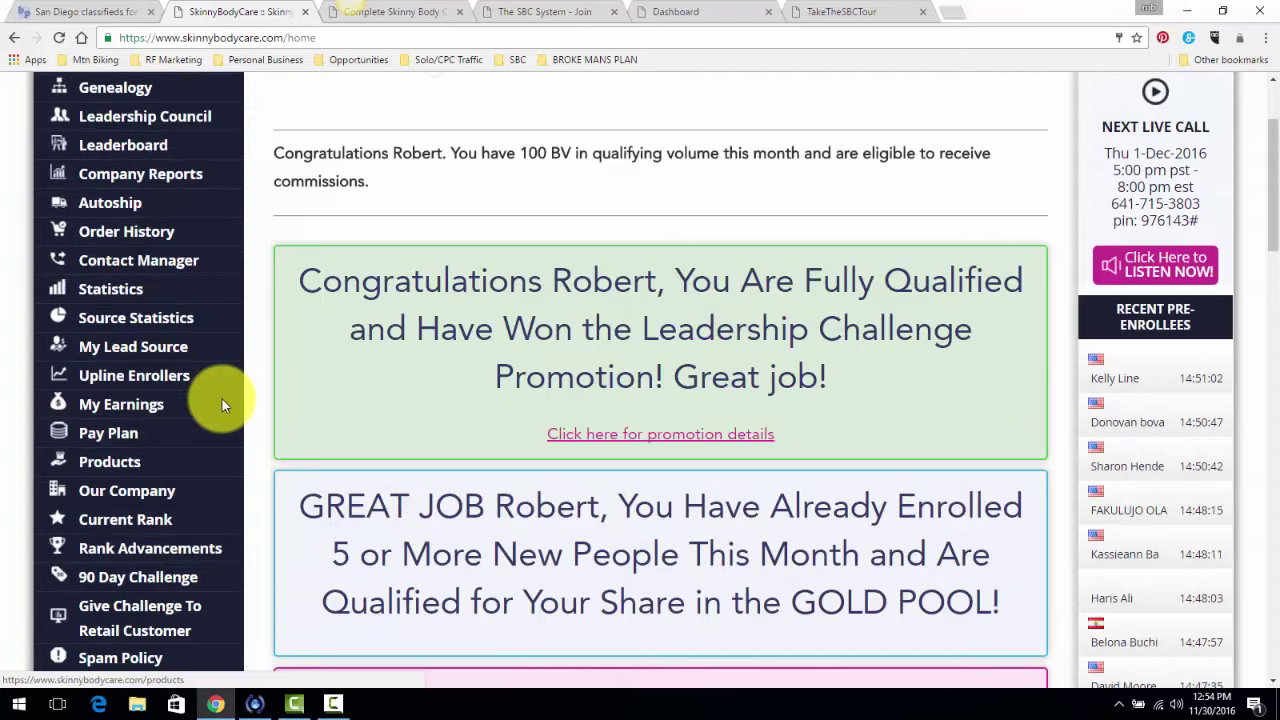
{"action": "scroll", "coordinate": [300, 330], "scroll_direction": "up", "scroll_amount": 2}
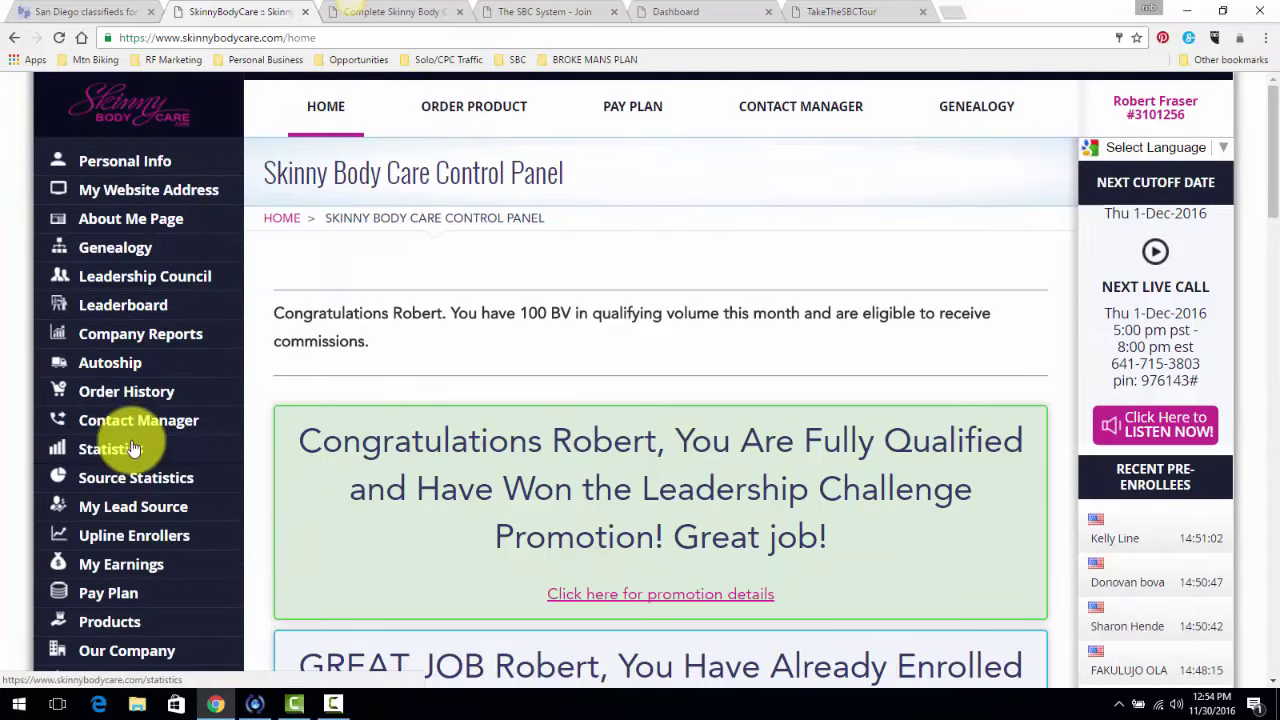
{"action": "scroll", "coordinate": [130, 445], "scroll_direction": "down", "scroll_amount": 1}
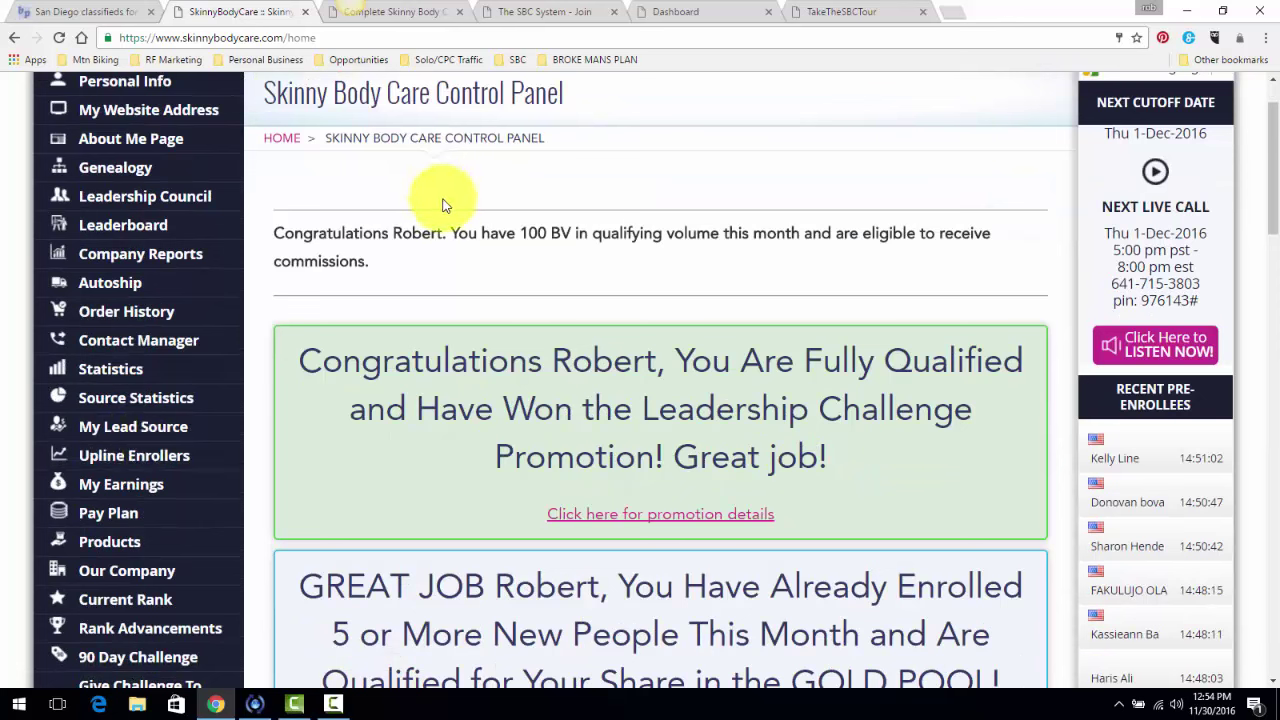
{"action": "scroll", "coordinate": [400, 207], "scroll_direction": "down", "scroll_amount": 1}
{"action": "scroll", "coordinate": [335, 229], "scroll_direction": "up", "scroll_amount": 1}
{"action": "scroll", "coordinate": [597, 272], "scroll_direction": "down", "scroll_amount": 5}
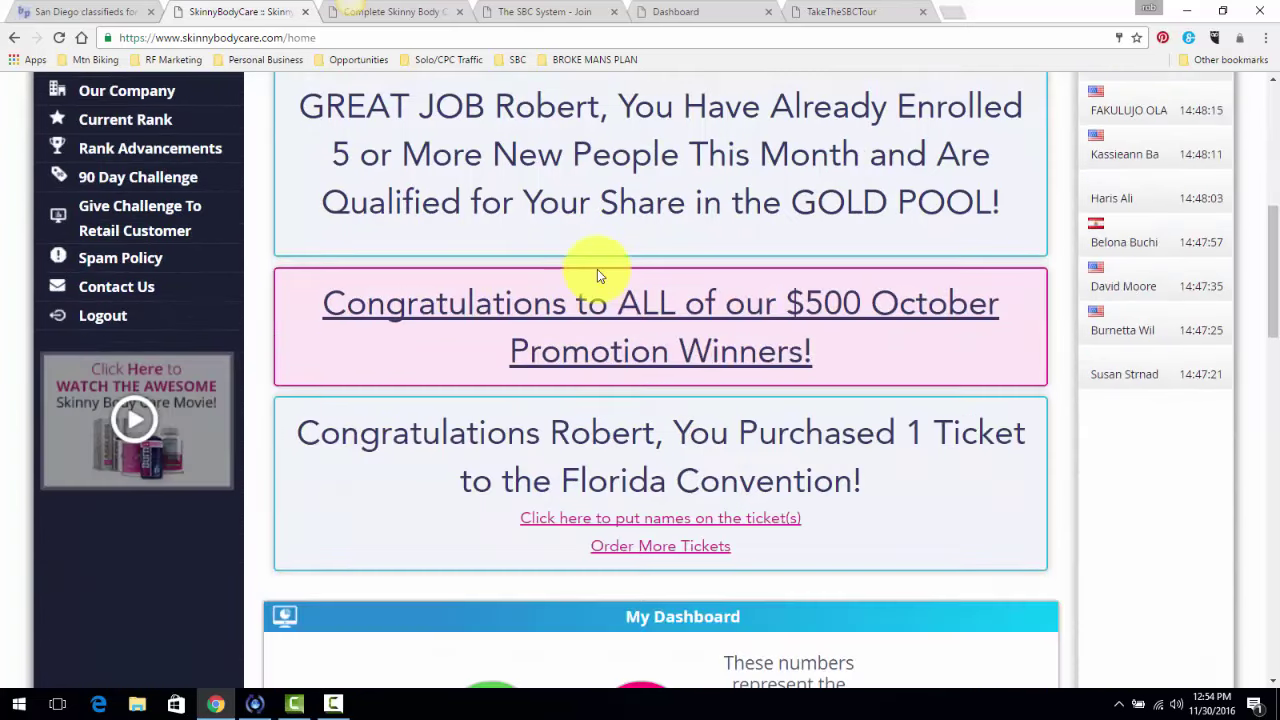
{"action": "mouse_move", "coordinate": [1273, 258]}
{"action": "left_mouse_down"}
{"action": "mouse_move", "coordinate": [1260, 555]}
{"action": "mouse_move", "coordinate": [1275, 615]}
{"action": "mouse_move", "coordinate": [1263, 457]}
{"action": "mouse_move", "coordinate": [1276, 535]}
{"action": "mouse_move", "coordinate": [1229, 566]}
{"action": "left_mouse_up"}
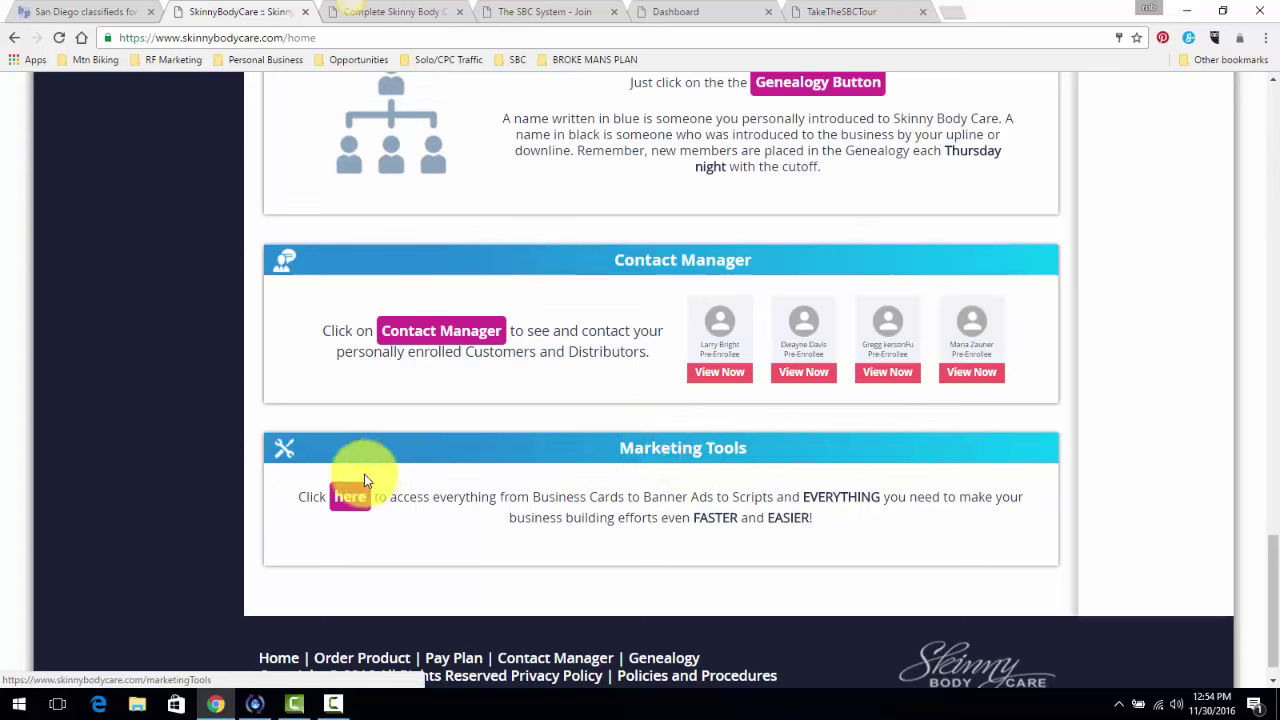
{"action": "mouse_move", "coordinate": [567, 497]}
{"action": "left_mouse_down"}
{"action": "mouse_move", "coordinate": [685, 522]}
{"action": "mouse_move", "coordinate": [811, 521]}
{"action": "left_mouse_up"}
Step: Open the Marketing Tools page from the 'here' link and look over its resources
{"action": "left_click", "coordinate": [347, 497]}
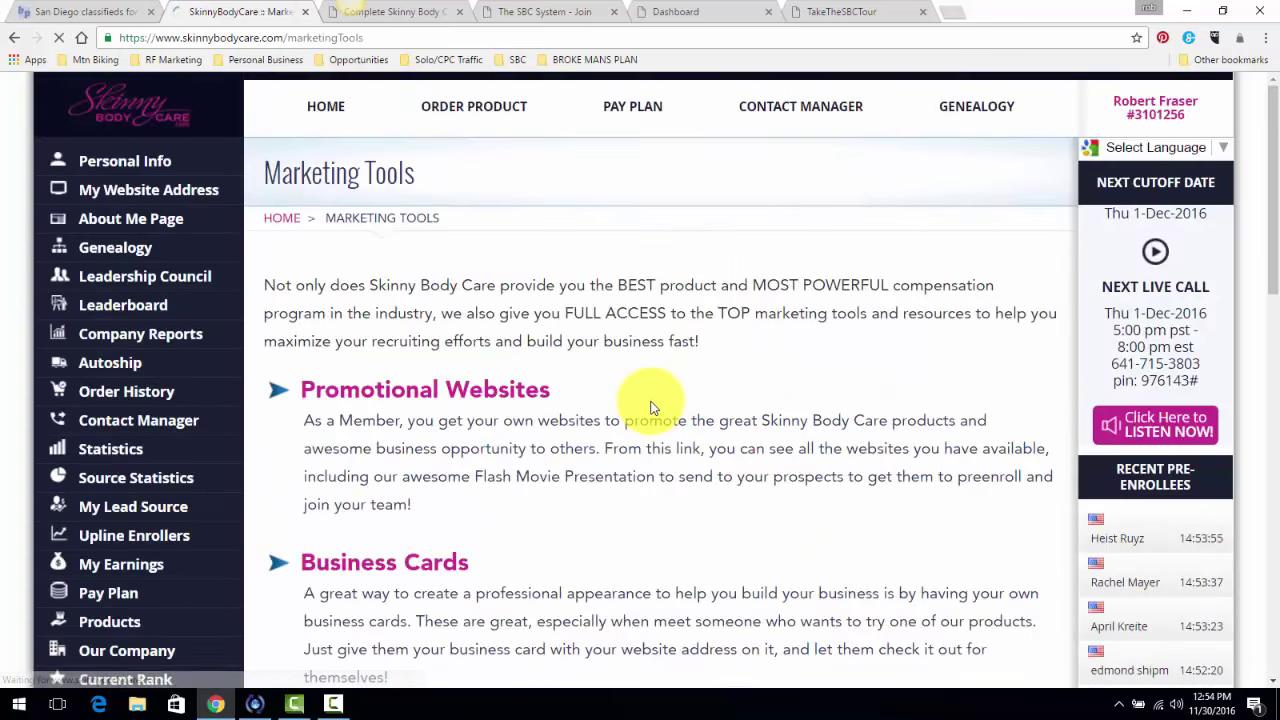
{"action": "scroll", "coordinate": [650, 408], "scroll_direction": "down", "scroll_amount": 2}
{"action": "scroll", "coordinate": [650, 408], "scroll_direction": "down", "scroll_amount": 2}
{"action": "scroll", "coordinate": [650, 410], "scroll_direction": "down", "scroll_amount": 2}
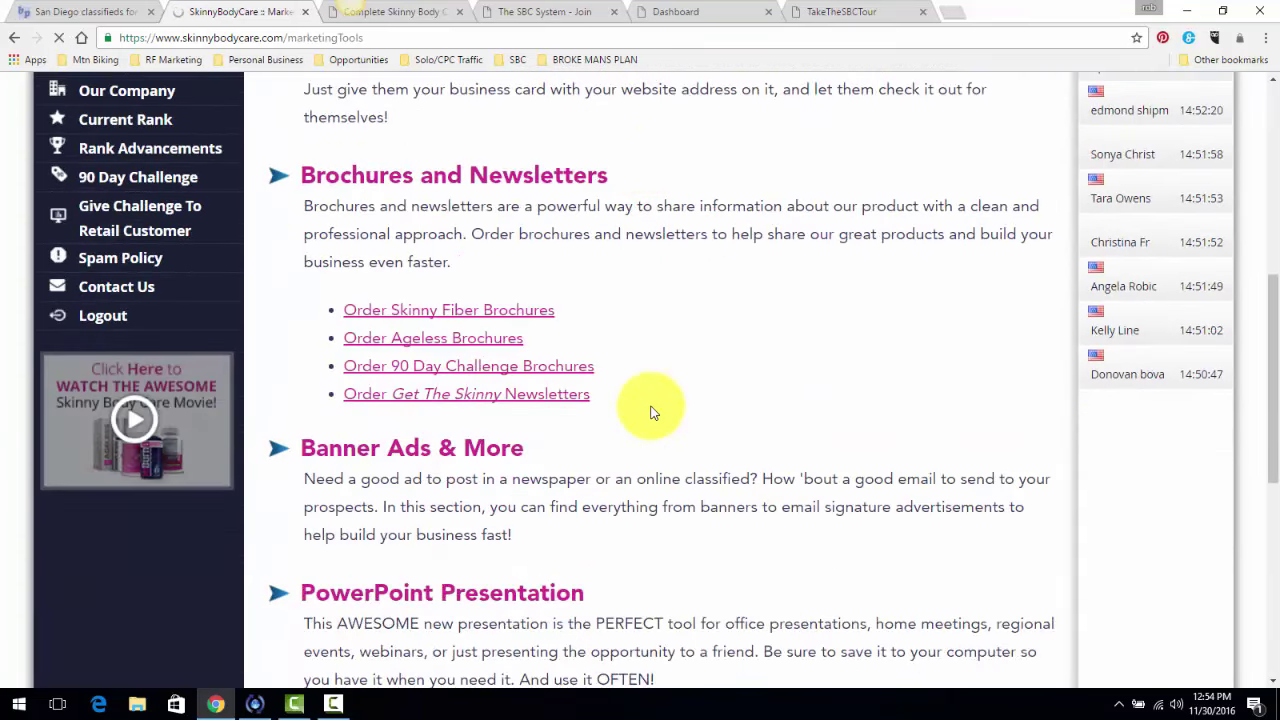
{"action": "scroll", "coordinate": [650, 408], "scroll_direction": "up", "scroll_amount": 5}
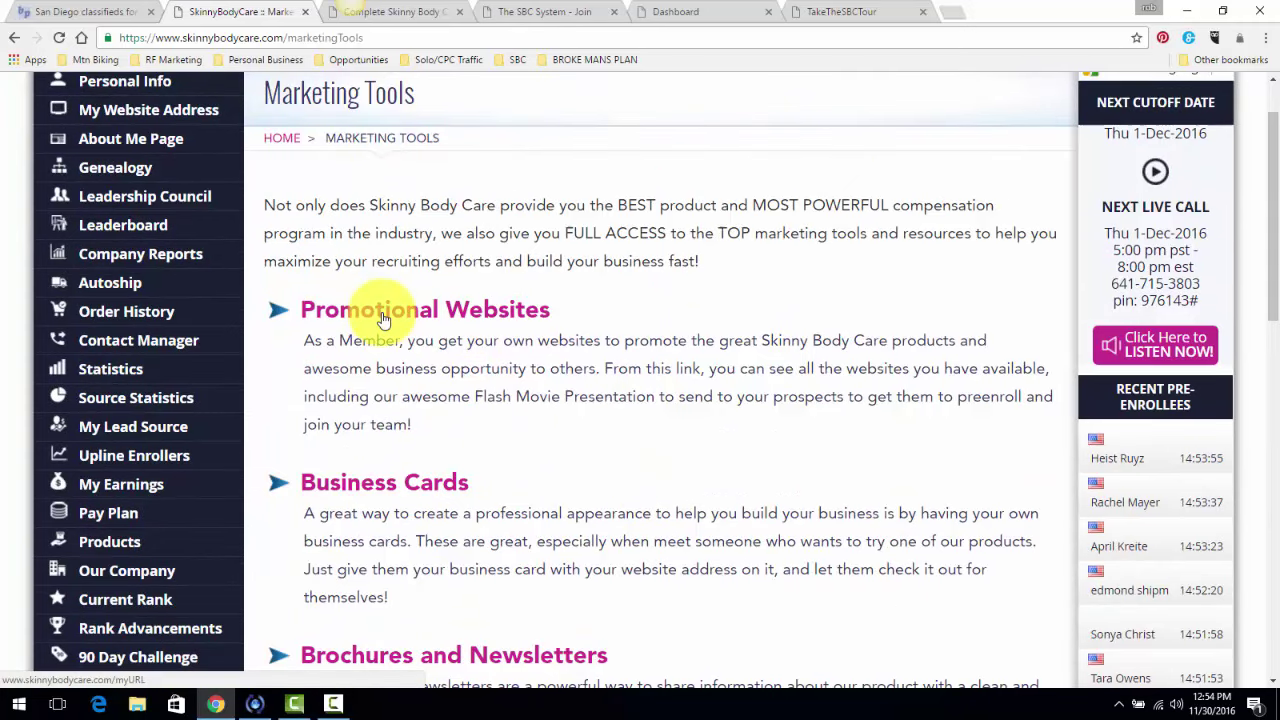
Step: Check the TakeTheSBCTour and skinnyandpaid.com capture pages in their tabs
{"action": "left_click", "coordinate": [814, 11]}
{"action": "scroll", "coordinate": [790, 294], "scroll_direction": "down", "scroll_amount": 1}
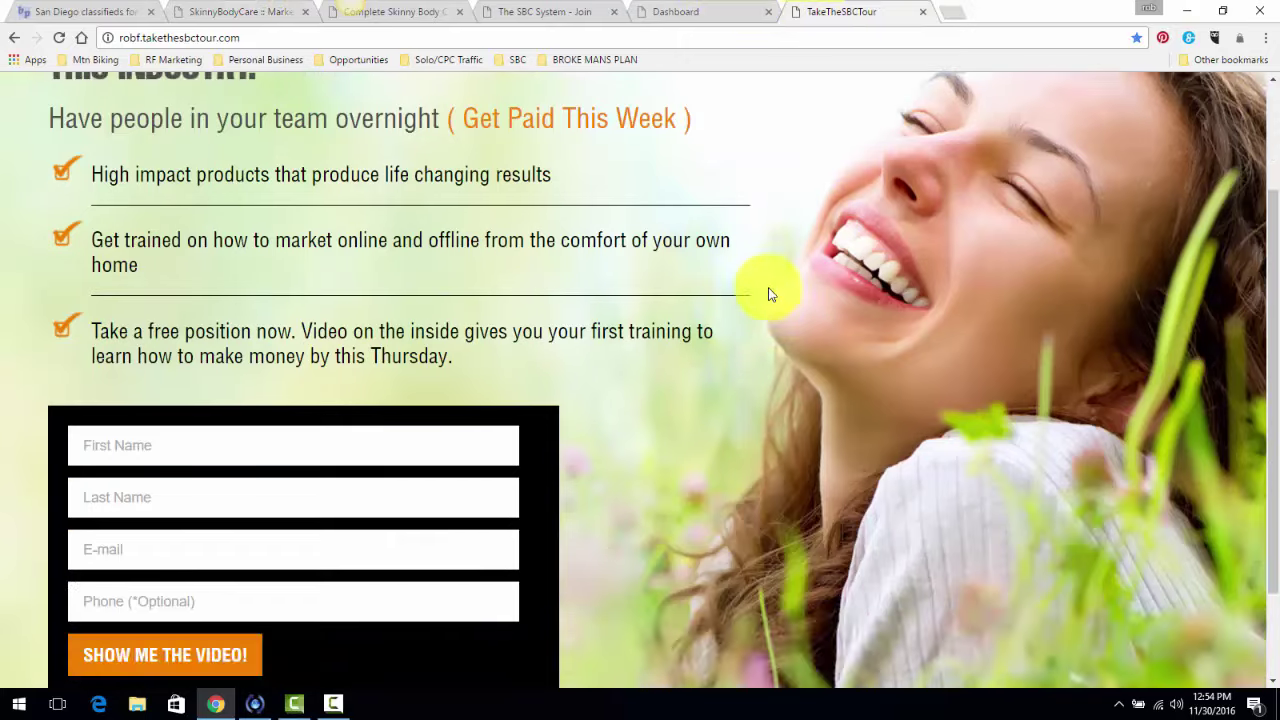
{"action": "scroll", "coordinate": [769, 293], "scroll_direction": "up", "scroll_amount": 2}
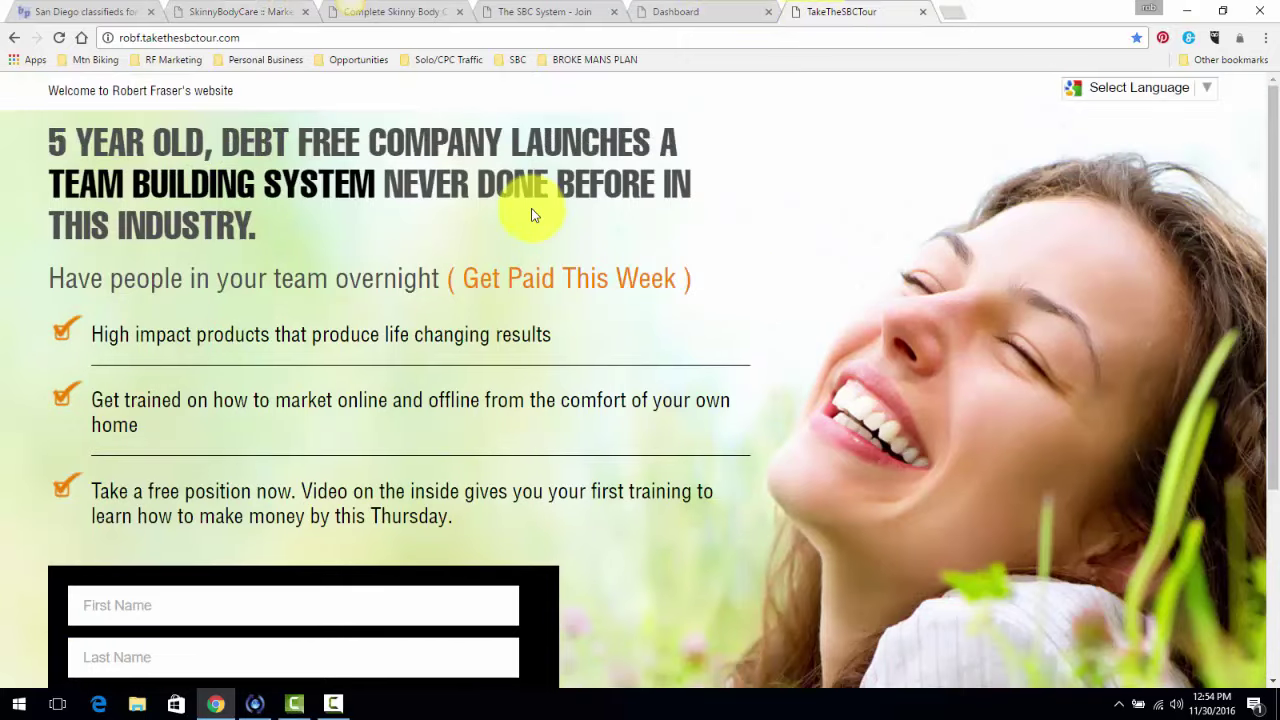
{"action": "left_click", "coordinate": [426, 11]}
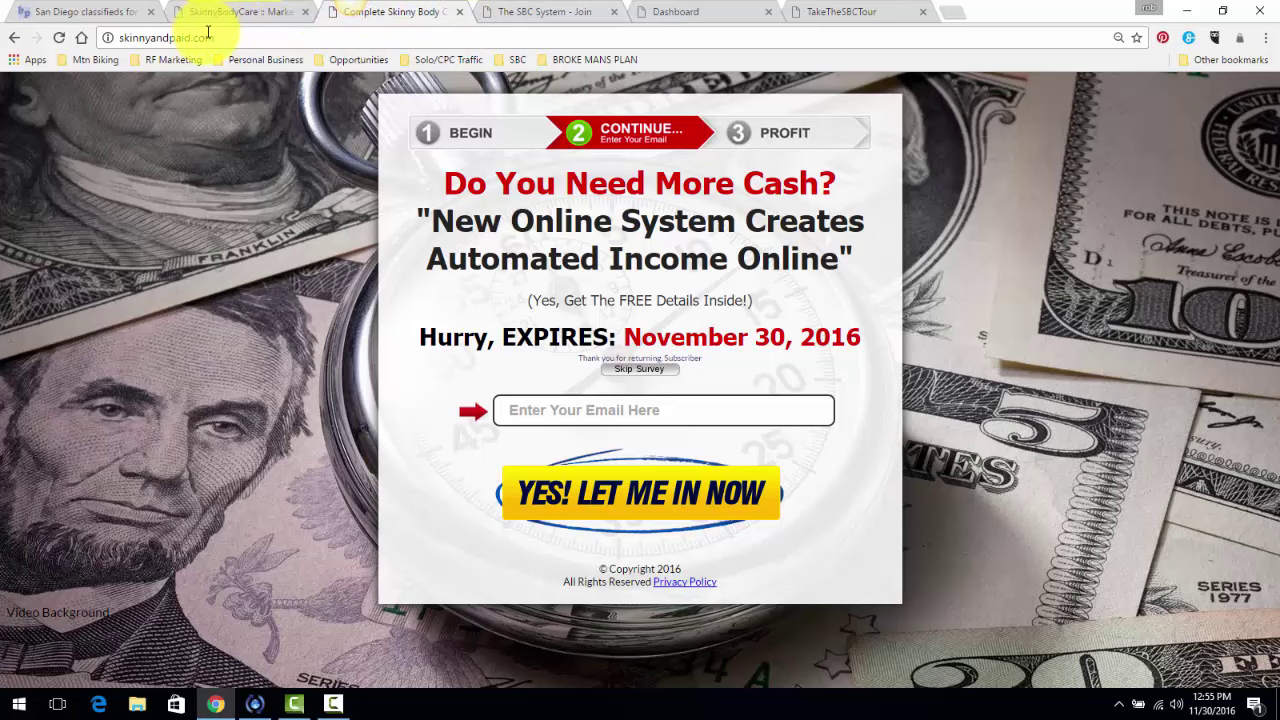
Step: Go from Marketing Tools to the Banner Ads page
{"action": "left_click", "coordinate": [235, 12]}
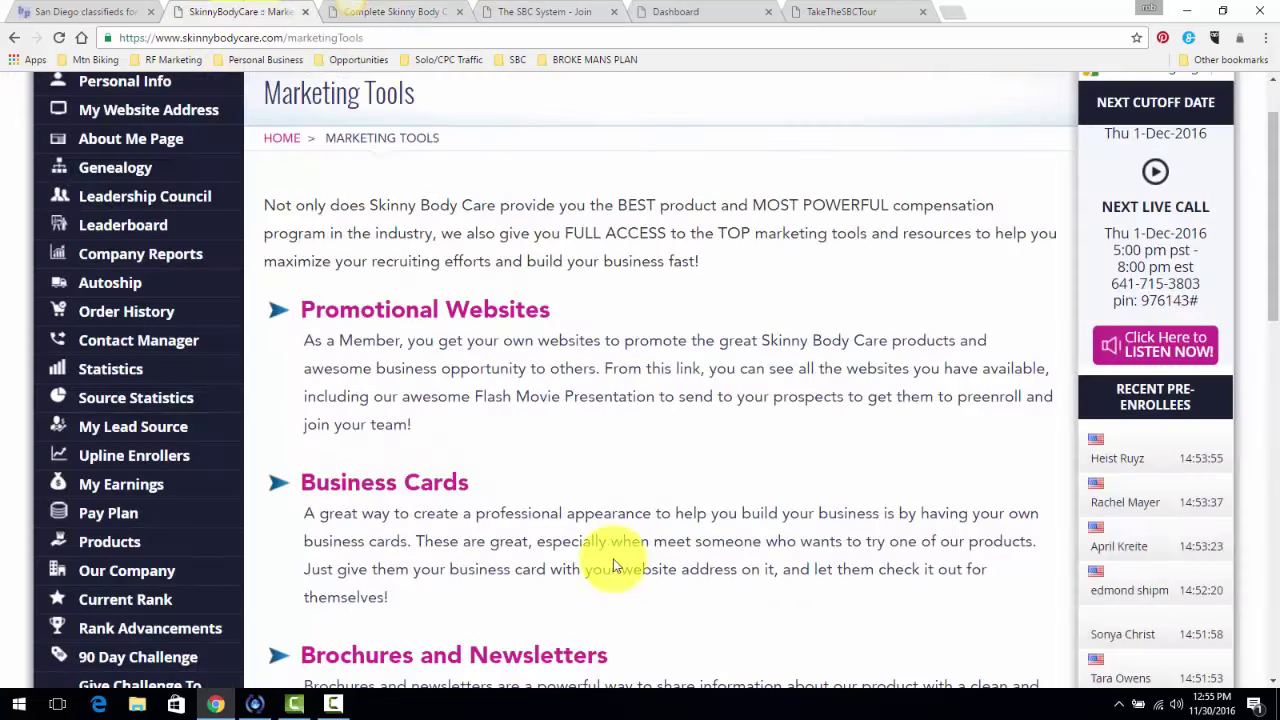
{"action": "scroll", "coordinate": [458, 441], "scroll_direction": "down", "scroll_amount": 3}
{"action": "scroll", "coordinate": [458, 446], "scroll_direction": "down", "scroll_amount": 3}
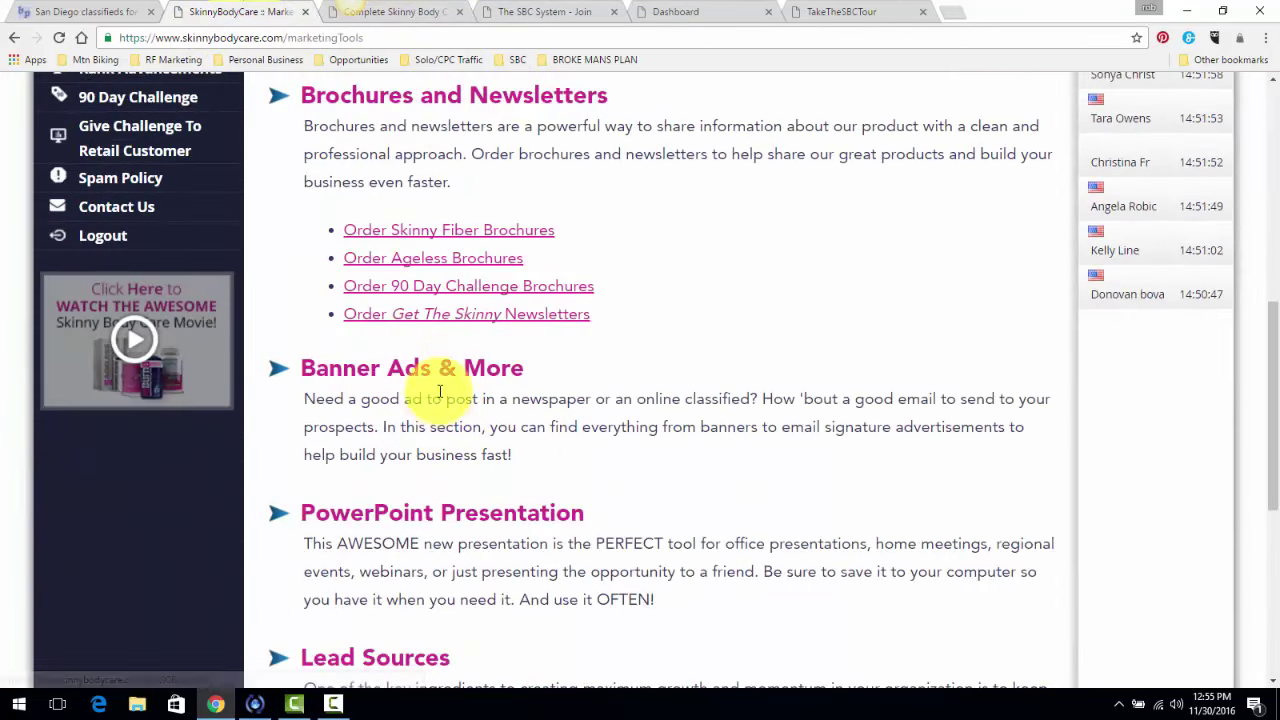
{"action": "left_click", "coordinate": [378, 370]}
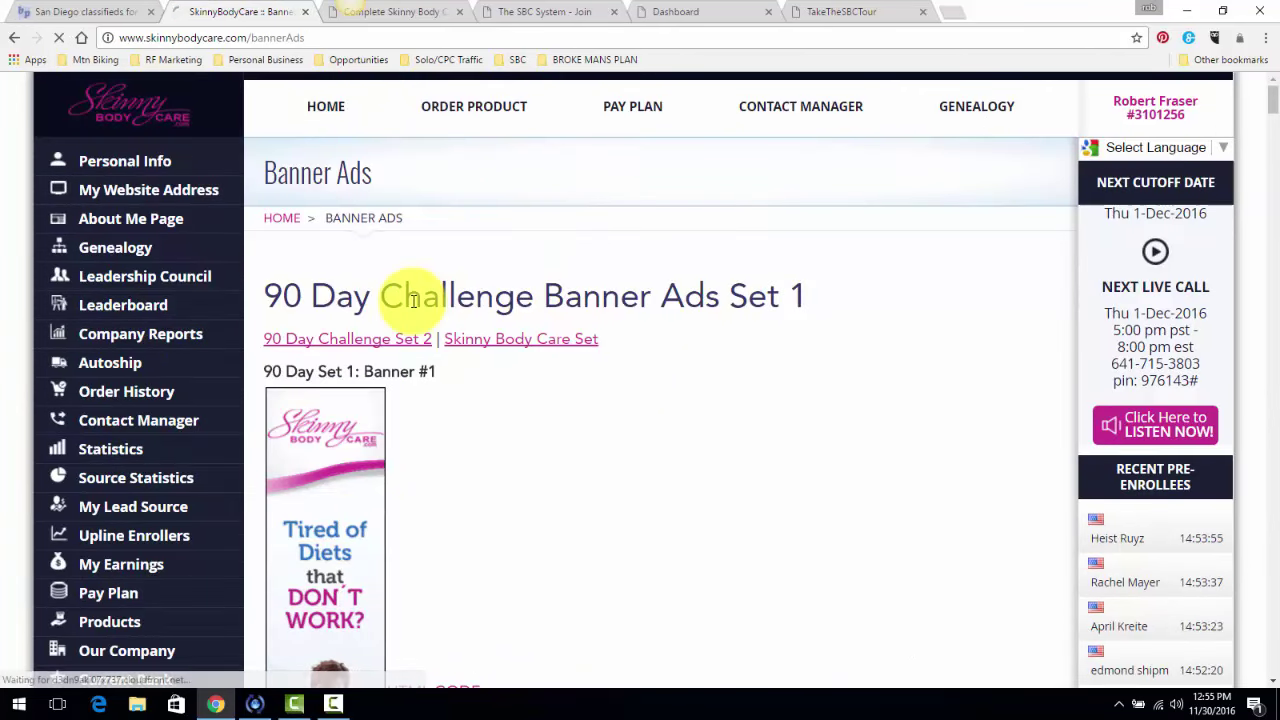
{"action": "scroll", "coordinate": [415, 300], "scroll_direction": "down", "scroll_amount": 3}
{"action": "scroll", "coordinate": [345, 212], "scroll_direction": "down", "scroll_amount": 1}
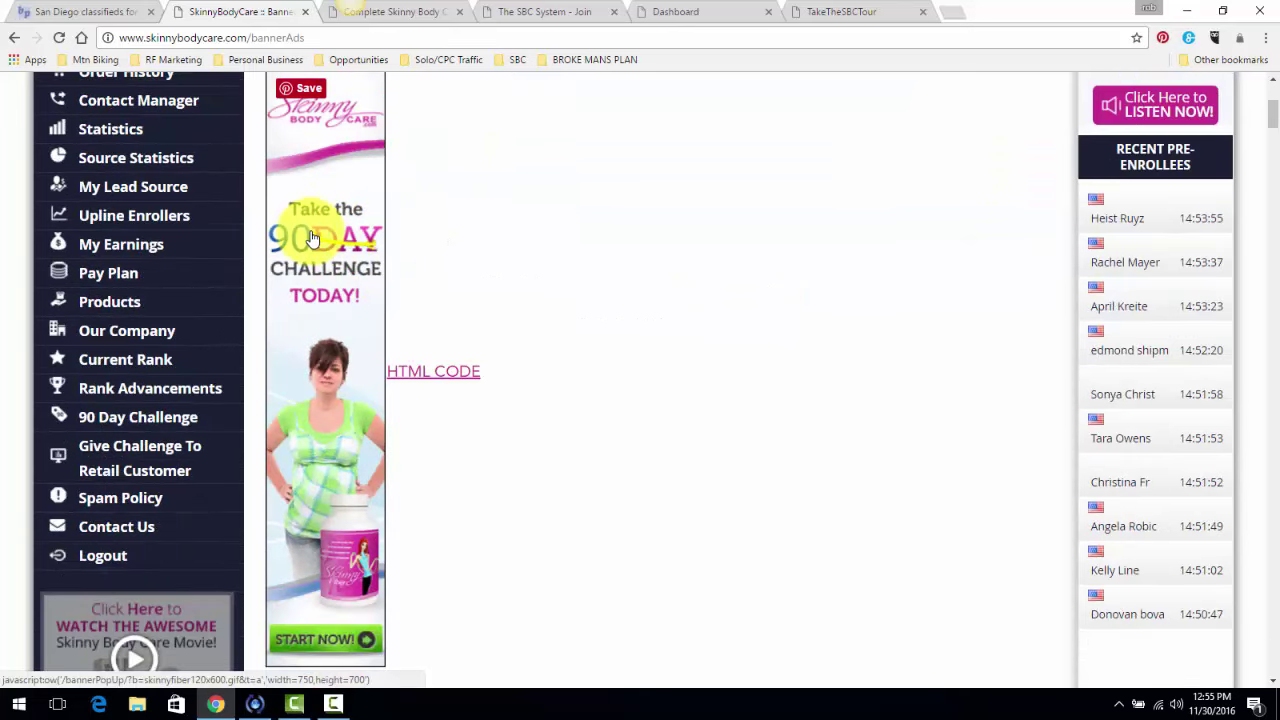
{"action": "scroll", "coordinate": [328, 305], "scroll_direction": "up", "scroll_amount": 1}
{"action": "scroll", "coordinate": [318, 213], "scroll_direction": "down", "scroll_amount": 2}
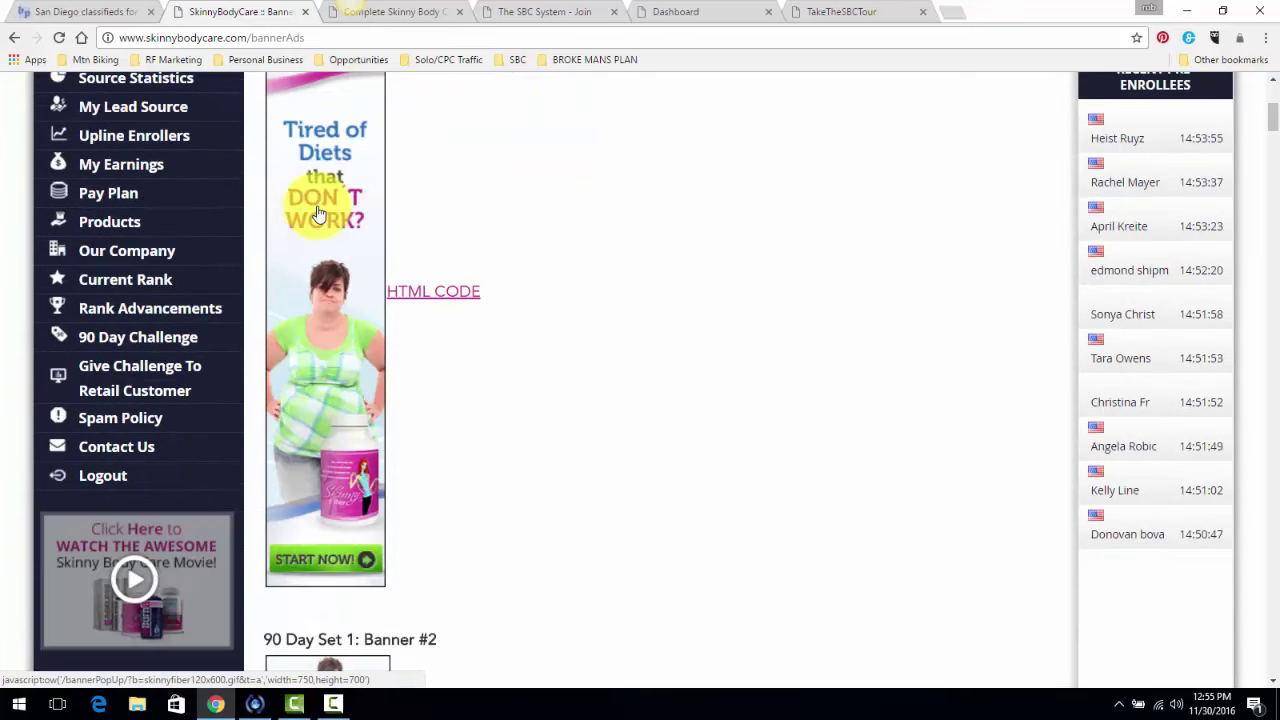
{"action": "scroll", "coordinate": [320, 205], "scroll_direction": "down", "scroll_amount": 1}
{"action": "scroll", "coordinate": [323, 200], "scroll_direction": "up", "scroll_amount": 2}
{"action": "scroll", "coordinate": [323, 214], "scroll_direction": "up", "scroll_amount": 3}
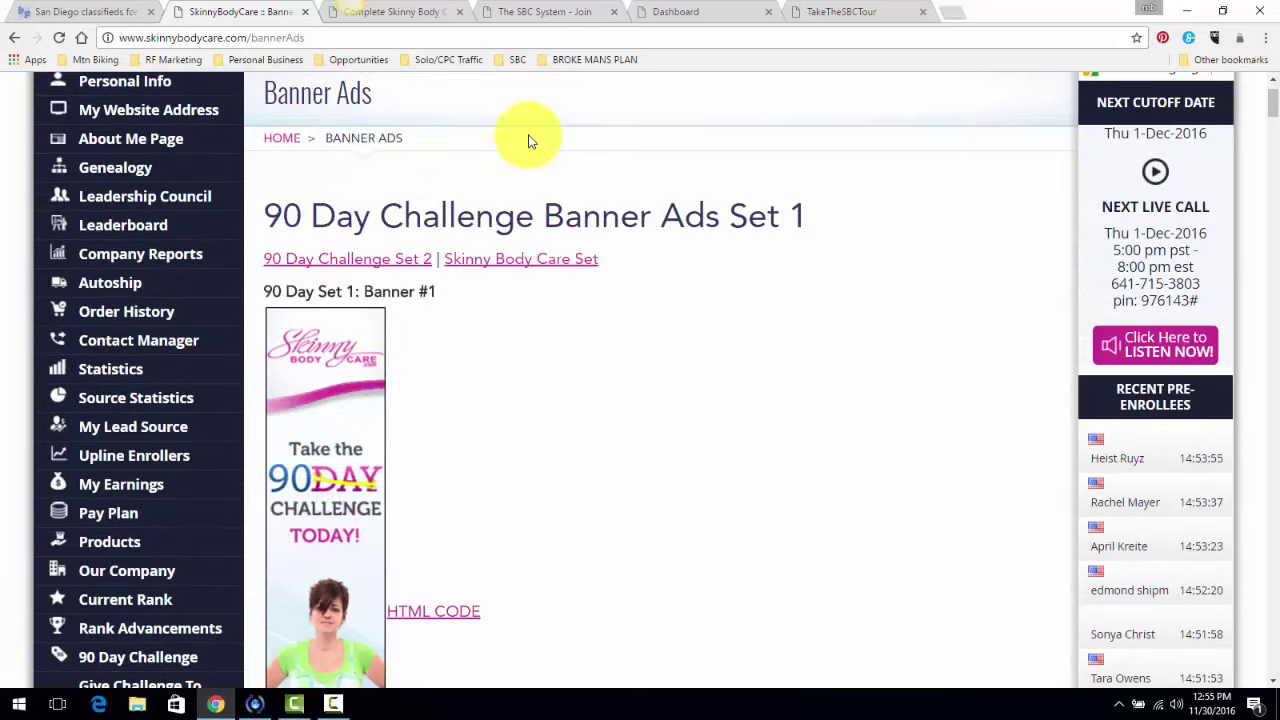
Step: Jump to the Skinny Body Care banner ads section and scroll to Banner #3
{"action": "left_click", "coordinate": [538, 258]}
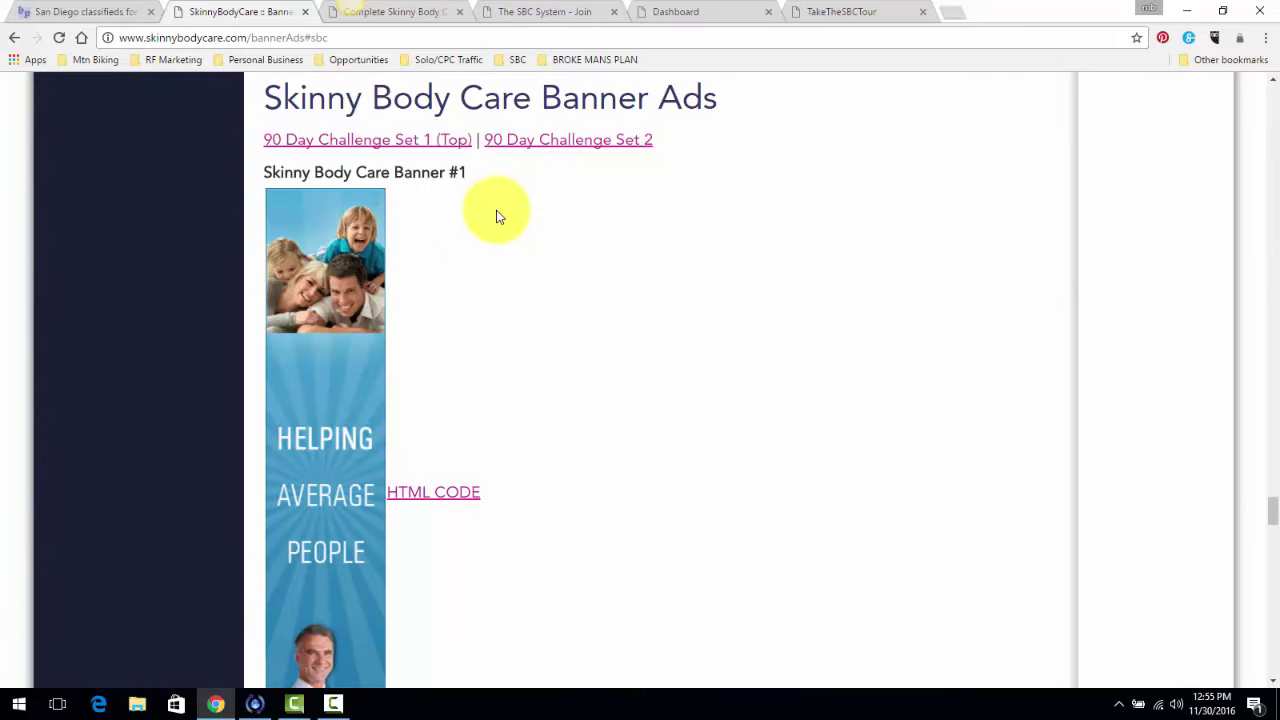
{"action": "scroll", "coordinate": [495, 210], "scroll_direction": "up", "scroll_amount": 3}
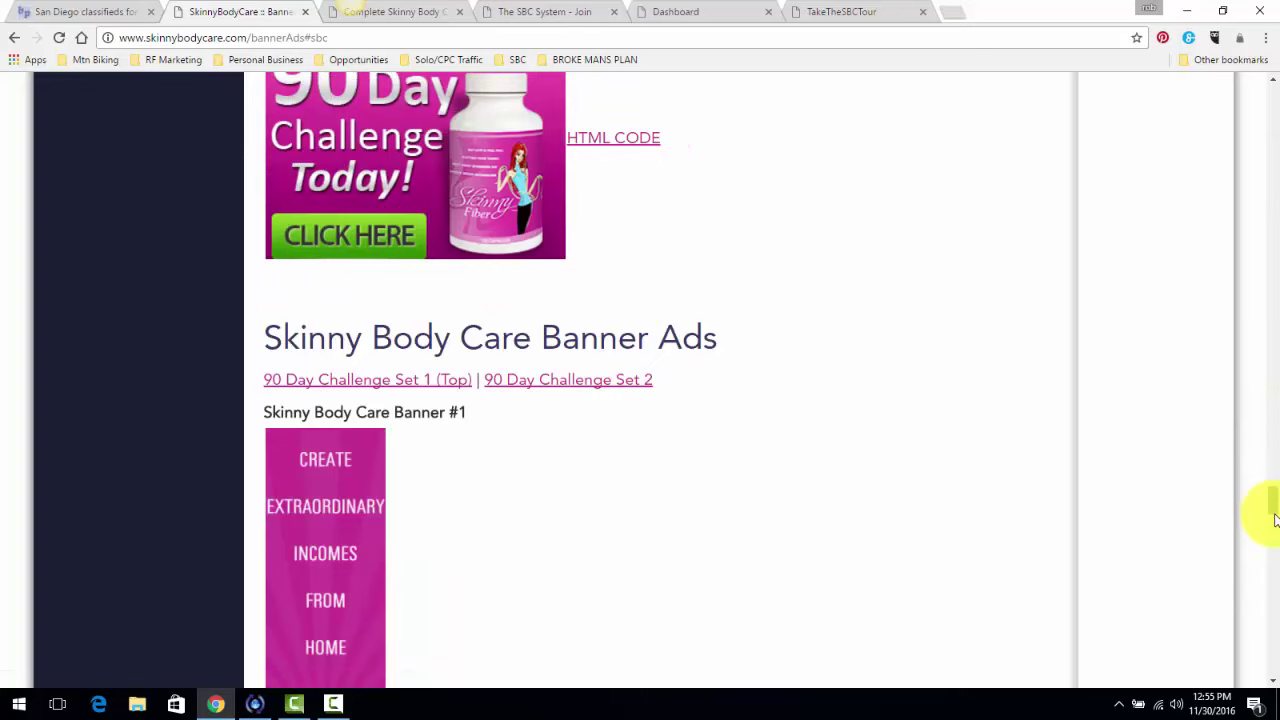
{"action": "left_click_drag", "start_coordinate": [1274, 519], "coordinate": [1271, 95]}
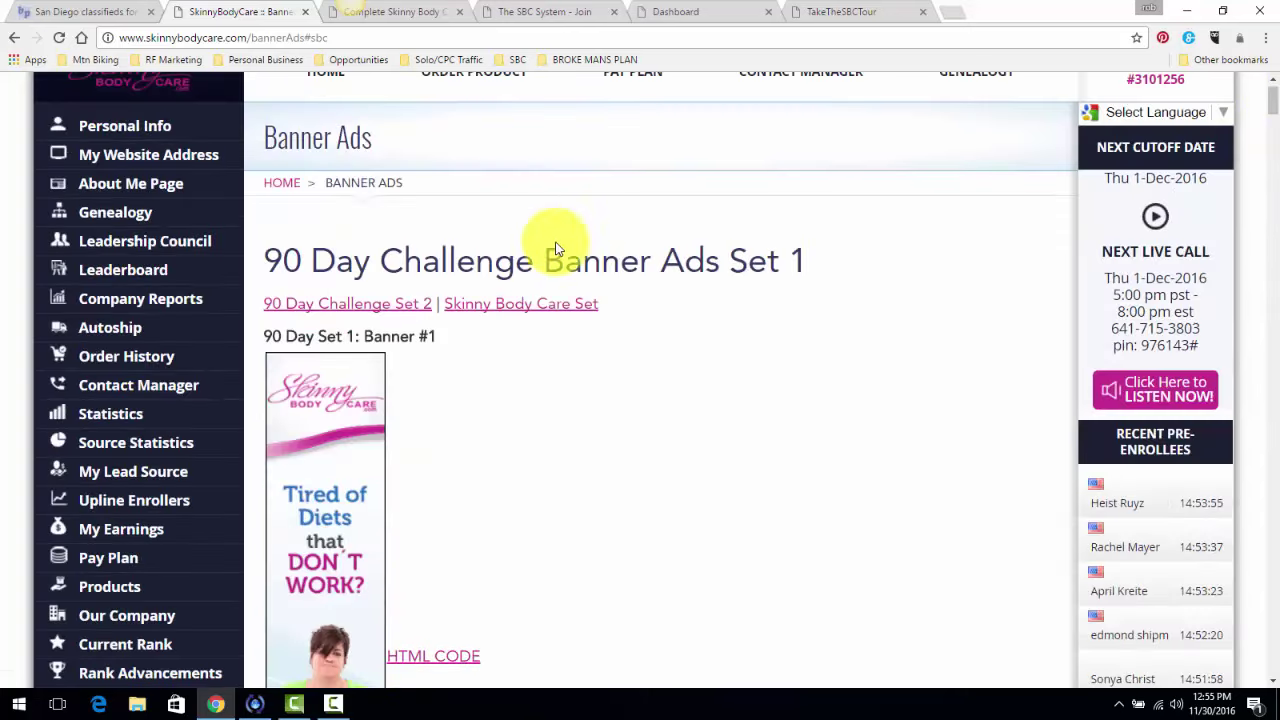
{"action": "left_click", "coordinate": [543, 302]}
{"action": "scroll", "coordinate": [420, 340], "scroll_direction": "down", "scroll_amount": 2}
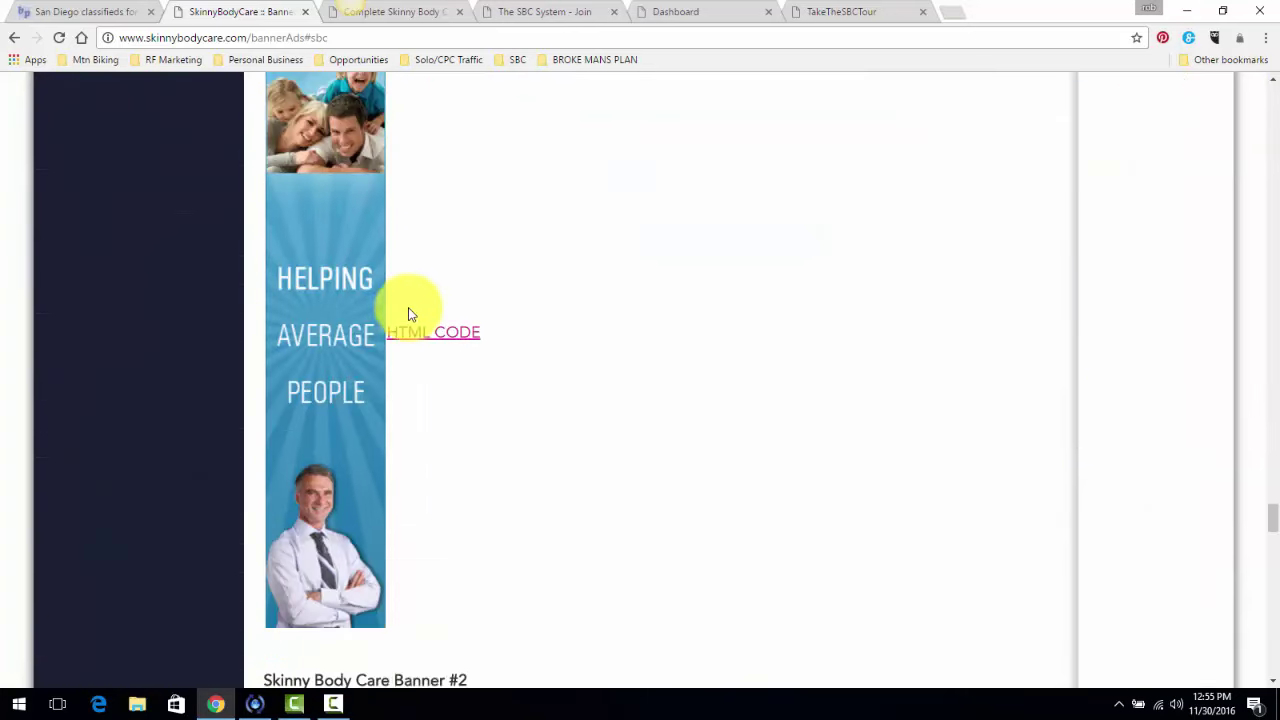
{"action": "scroll", "coordinate": [408, 313], "scroll_direction": "down", "scroll_amount": 2}
{"action": "scroll", "coordinate": [408, 314], "scroll_direction": "down", "scroll_amount": 4}
{"action": "scroll", "coordinate": [408, 323], "scroll_direction": "down", "scroll_amount": 5}
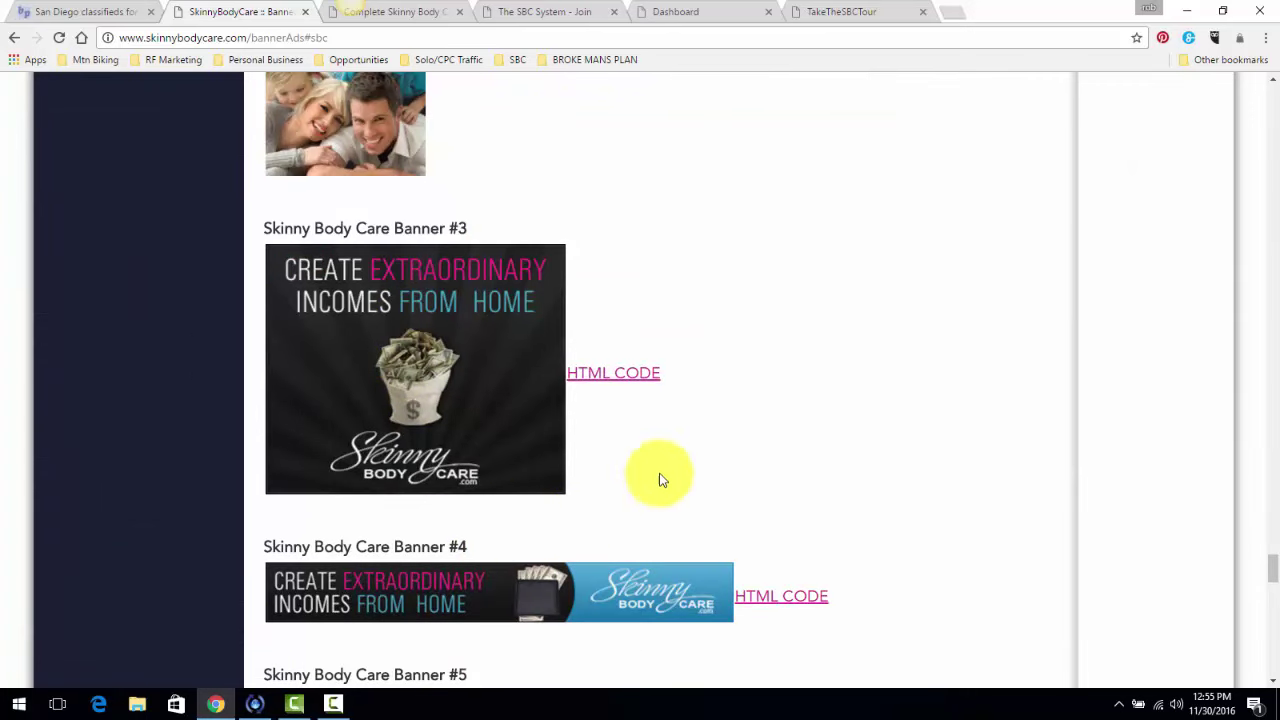
Step: Copy Banner #3's HTML code and switch to the San Diego Backpage tab
{"action": "left_click", "coordinate": [627, 381]}
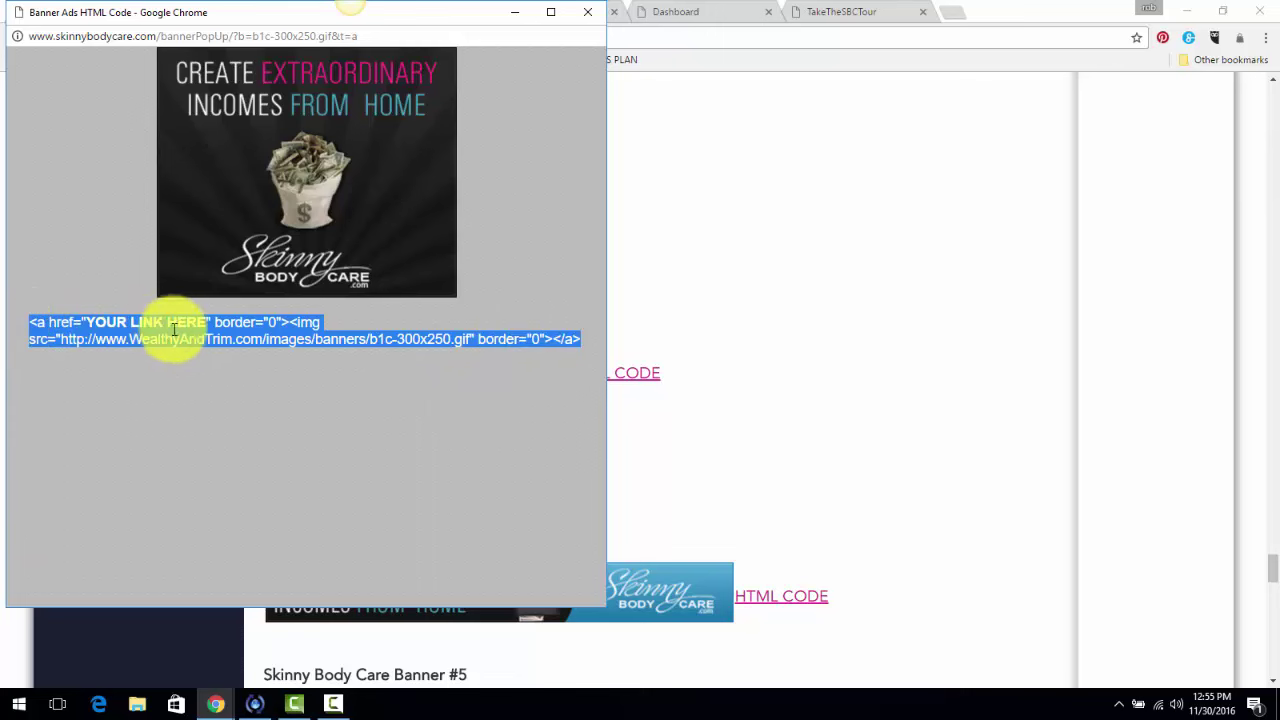
{"action": "right_click", "coordinate": [165, 326]}
{"action": "left_click", "coordinate": [184, 337]}
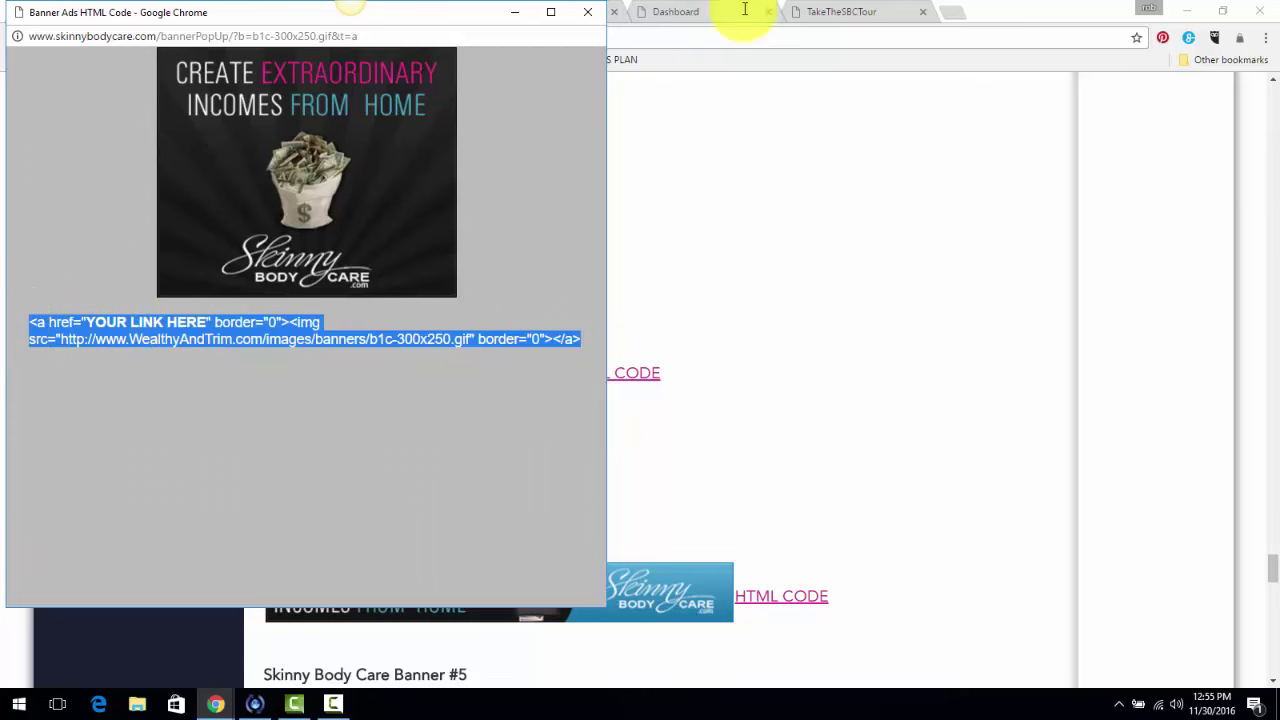
{"action": "left_click", "coordinate": [598, 13]}
{"action": "left_click", "coordinate": [140, 11]}
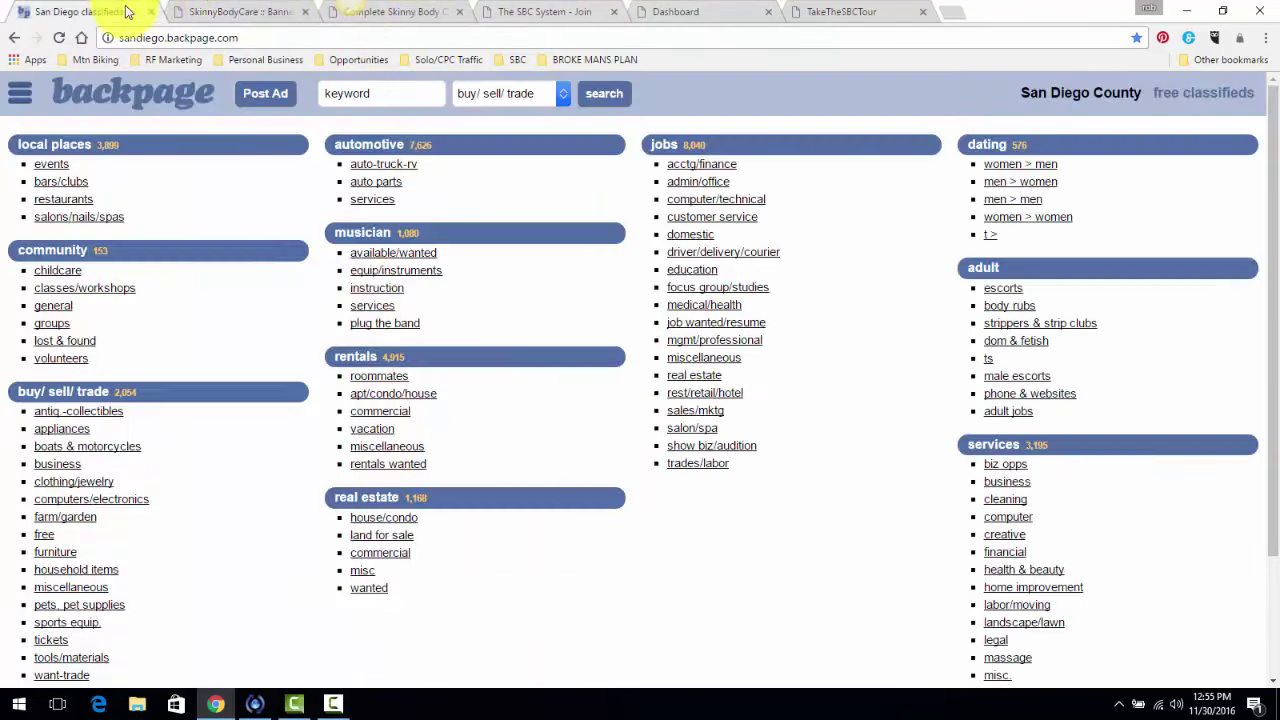
Step: Start a services > biz opps ad and paste the banner code into Description
{"action": "left_click", "coordinate": [284, 95]}
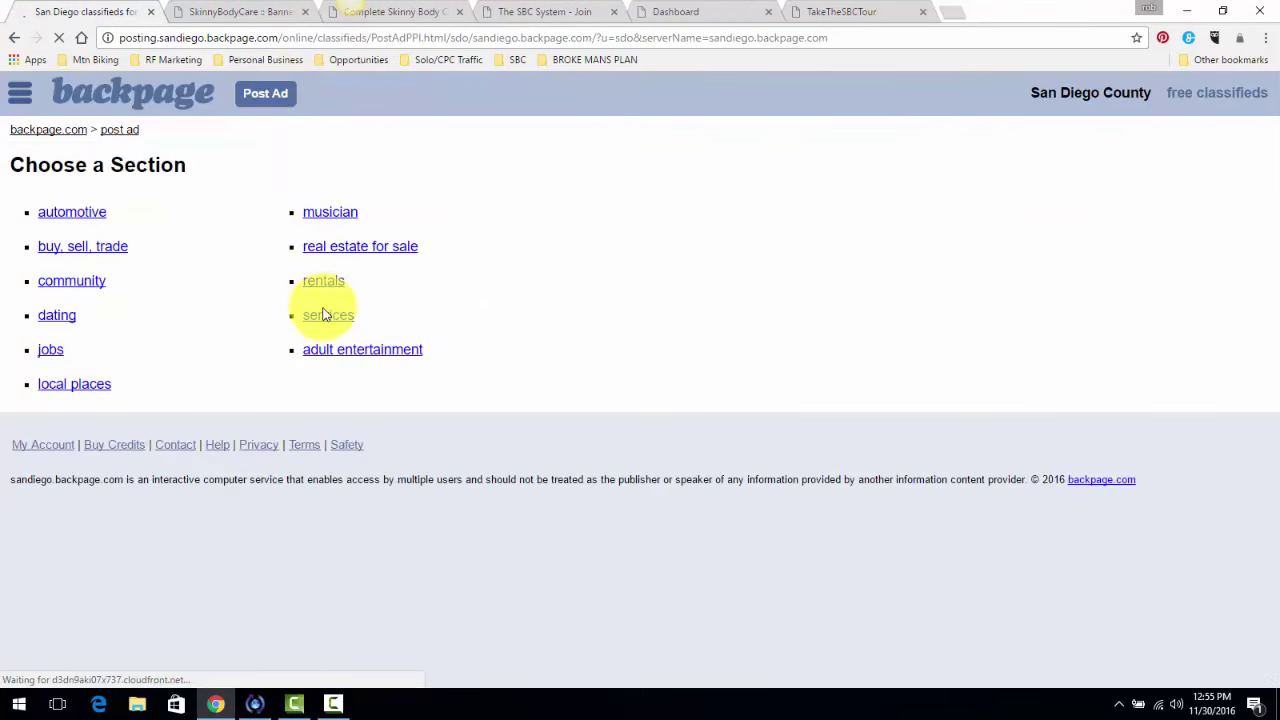
{"action": "left_click", "coordinate": [323, 315]}
{"action": "left_click", "coordinate": [57, 216]}
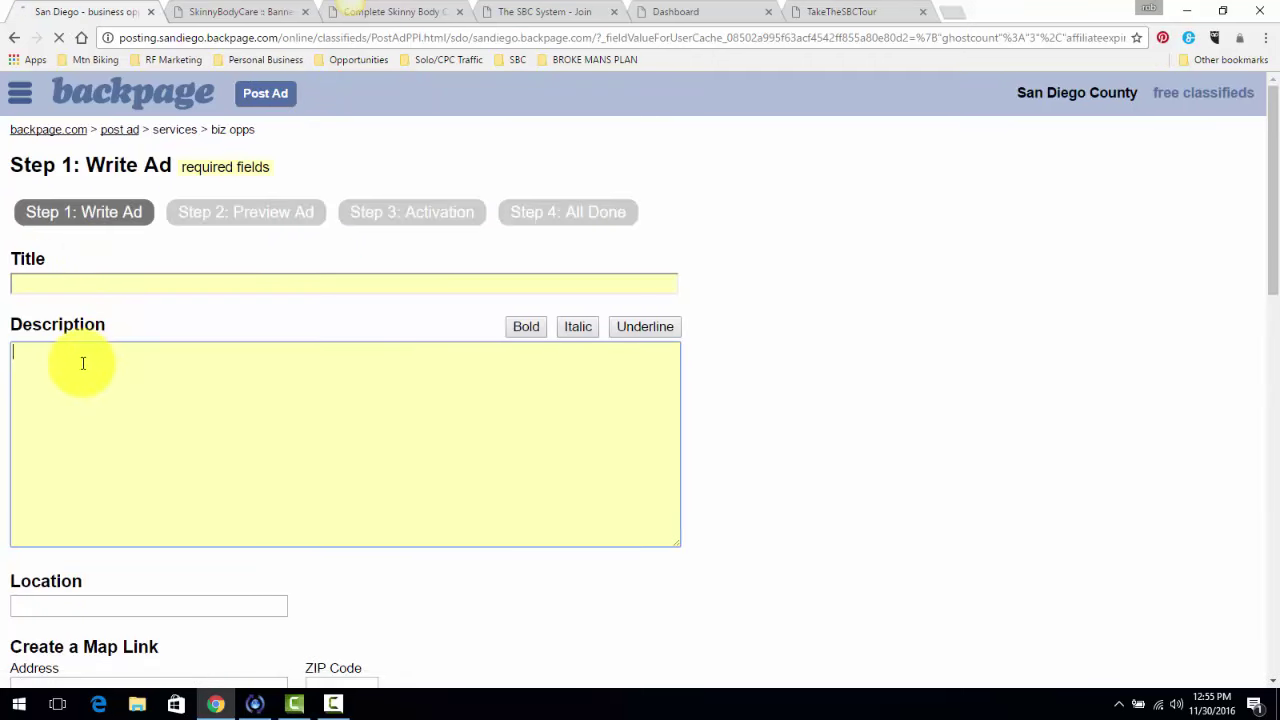
{"action": "right_click", "coordinate": [84, 364]}
{"action": "left_click", "coordinate": [134, 460]}
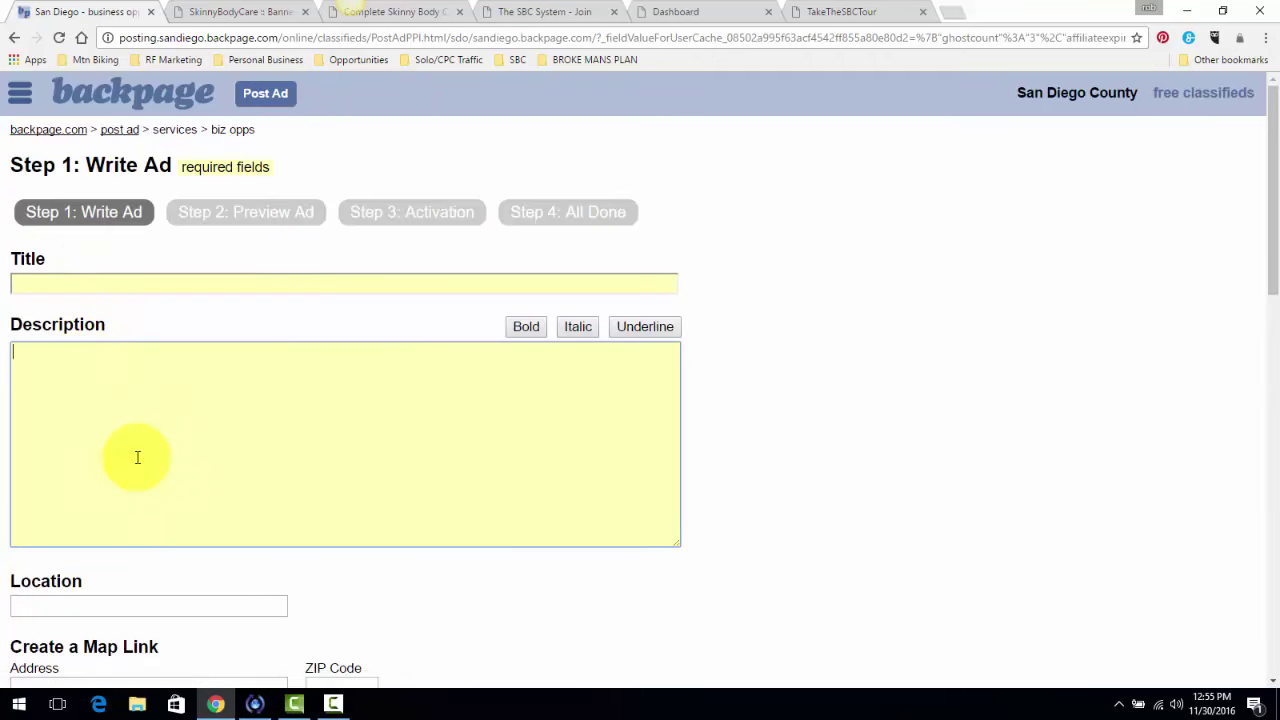
Step: Zoom the page to 175% and select the YOUR LINK HERE placeholder
{"action": "left_click", "coordinate": [1265, 37]}
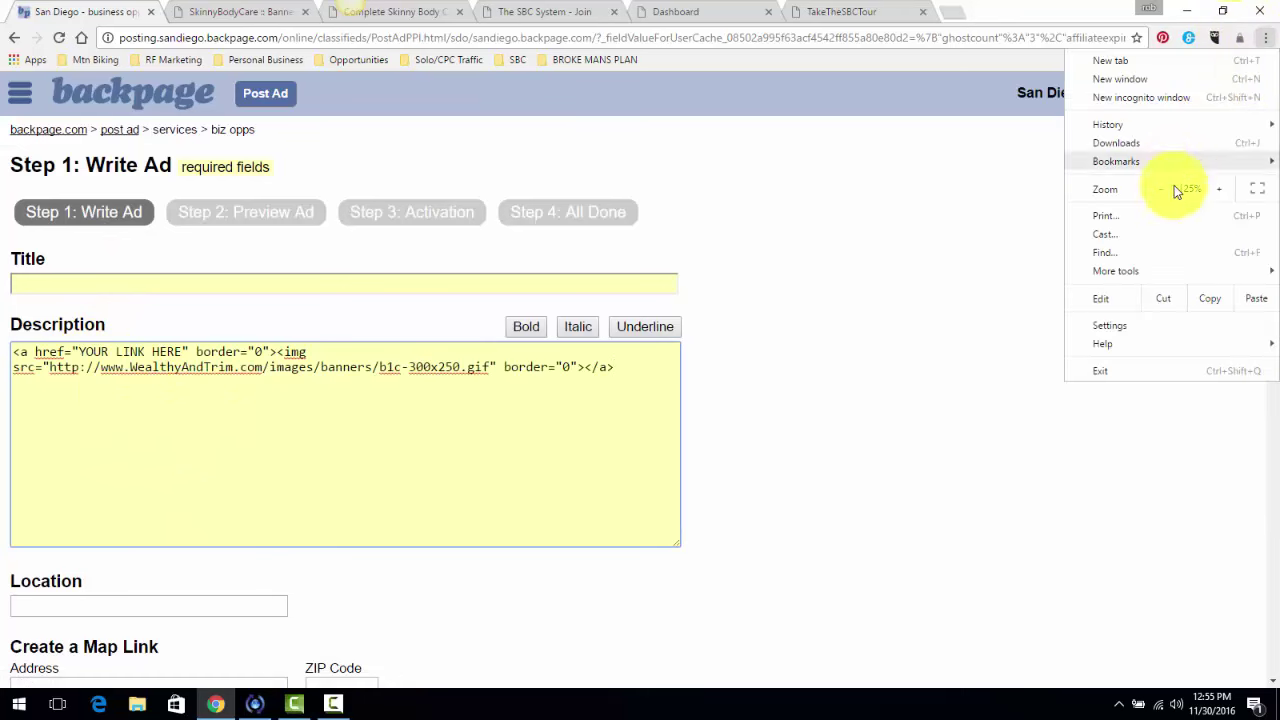
{"action": "left_click", "coordinate": [1219, 188]}
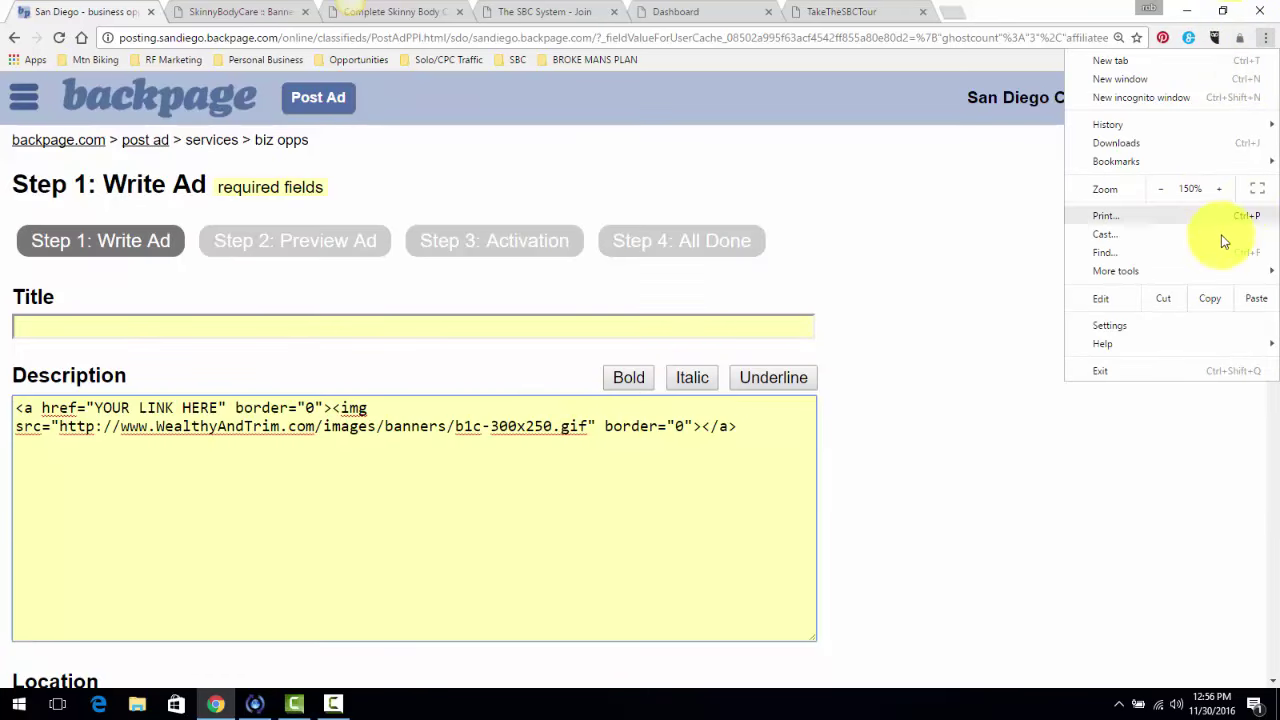
{"action": "left_click", "coordinate": [1219, 188]}
{"action": "left_click", "coordinate": [408, 484]}
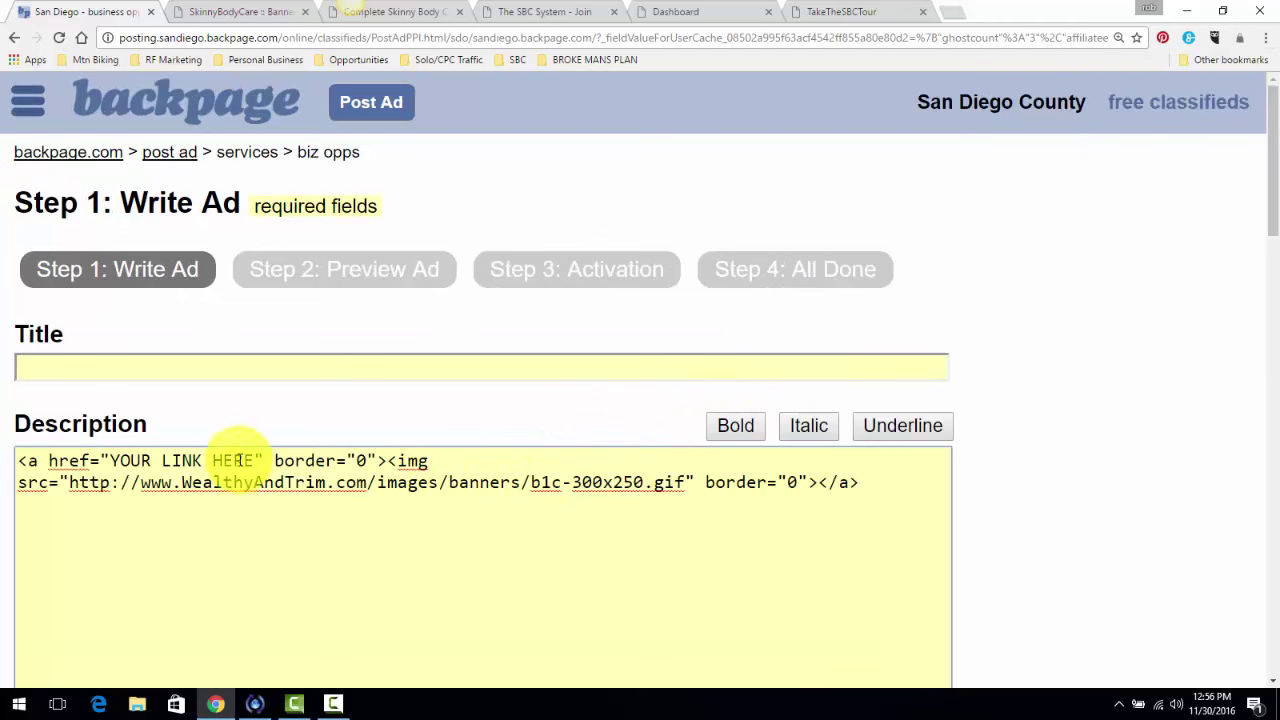
{"action": "left_click_drag", "start_coordinate": [110, 461], "coordinate": [261, 463]}
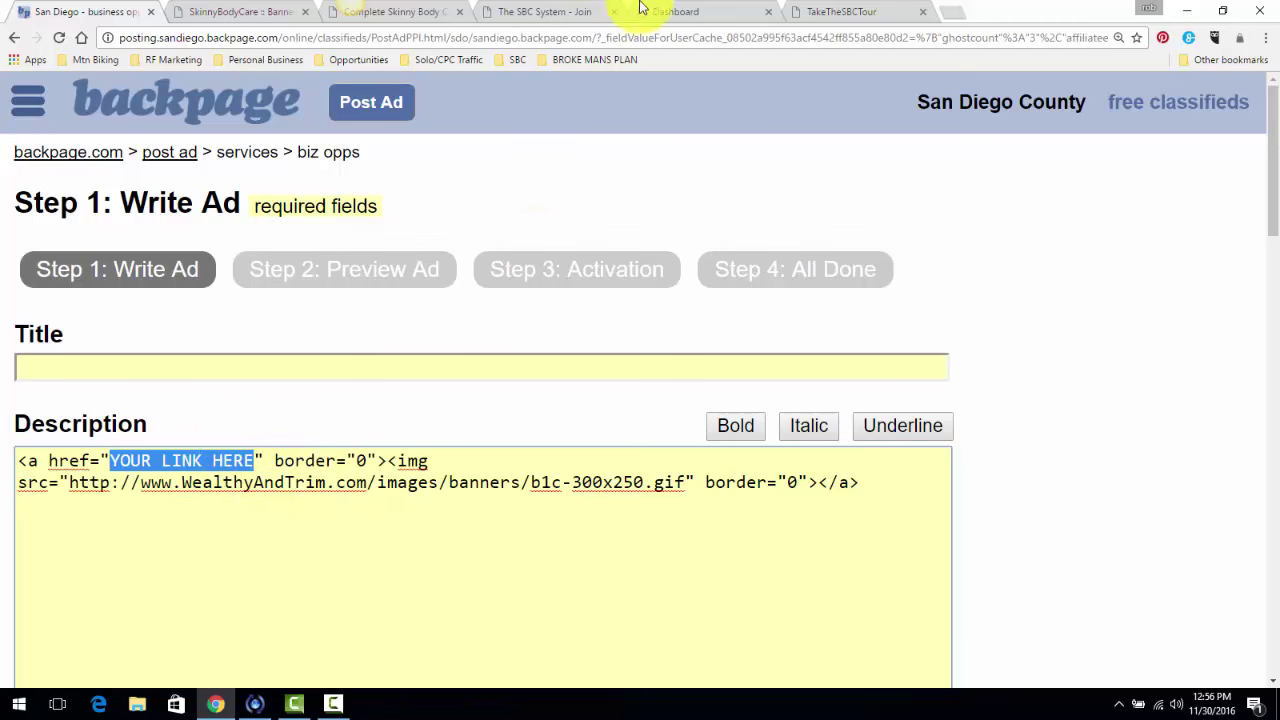
{"action": "left_click", "coordinate": [105, 460]}
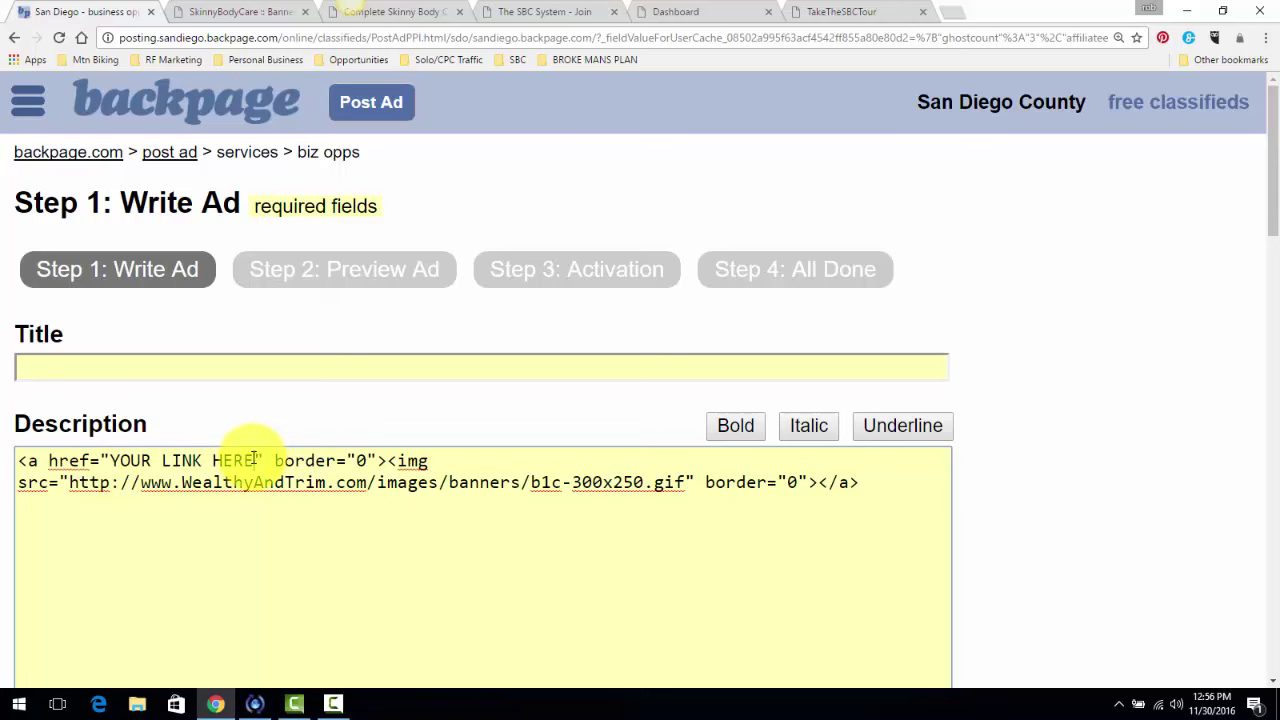
{"action": "left_click_drag", "start_coordinate": [256, 458], "coordinate": [116, 462]}
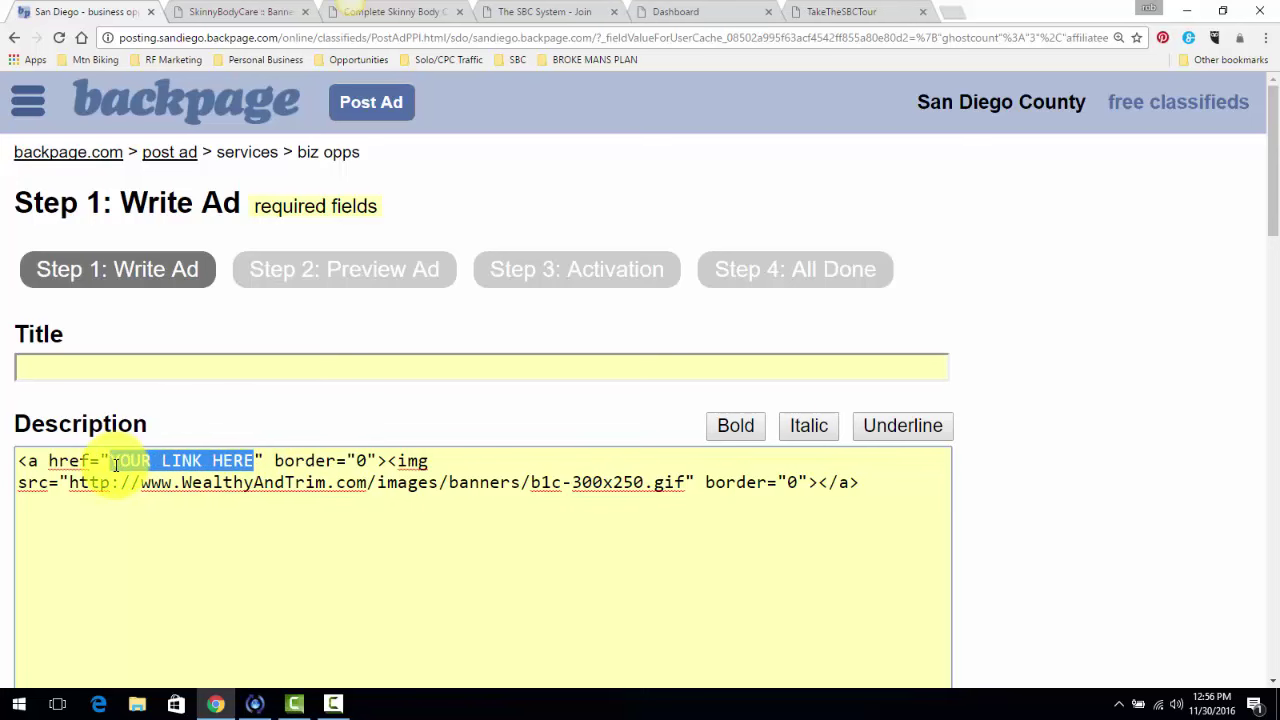
Step: Replace the placeholder with the copied TakeTheSBCTour page address
{"action": "left_click", "coordinate": [815, 11]}
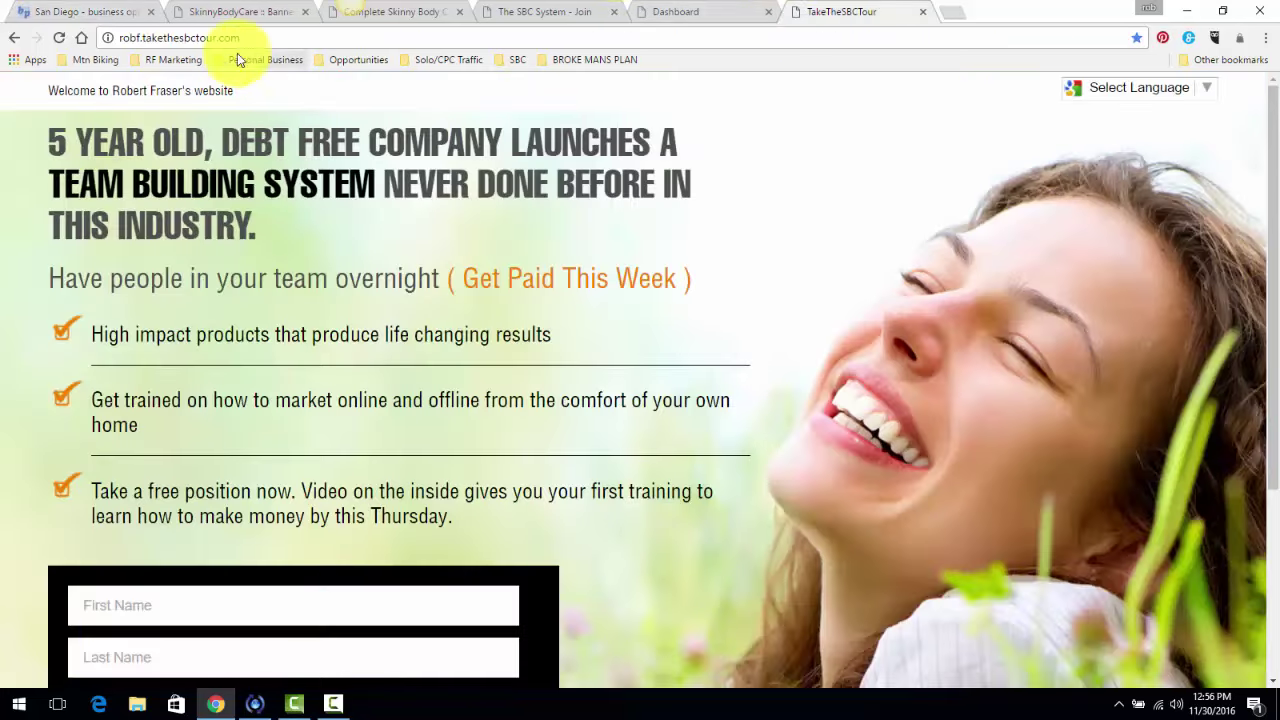
{"action": "left_click", "coordinate": [300, 37]}
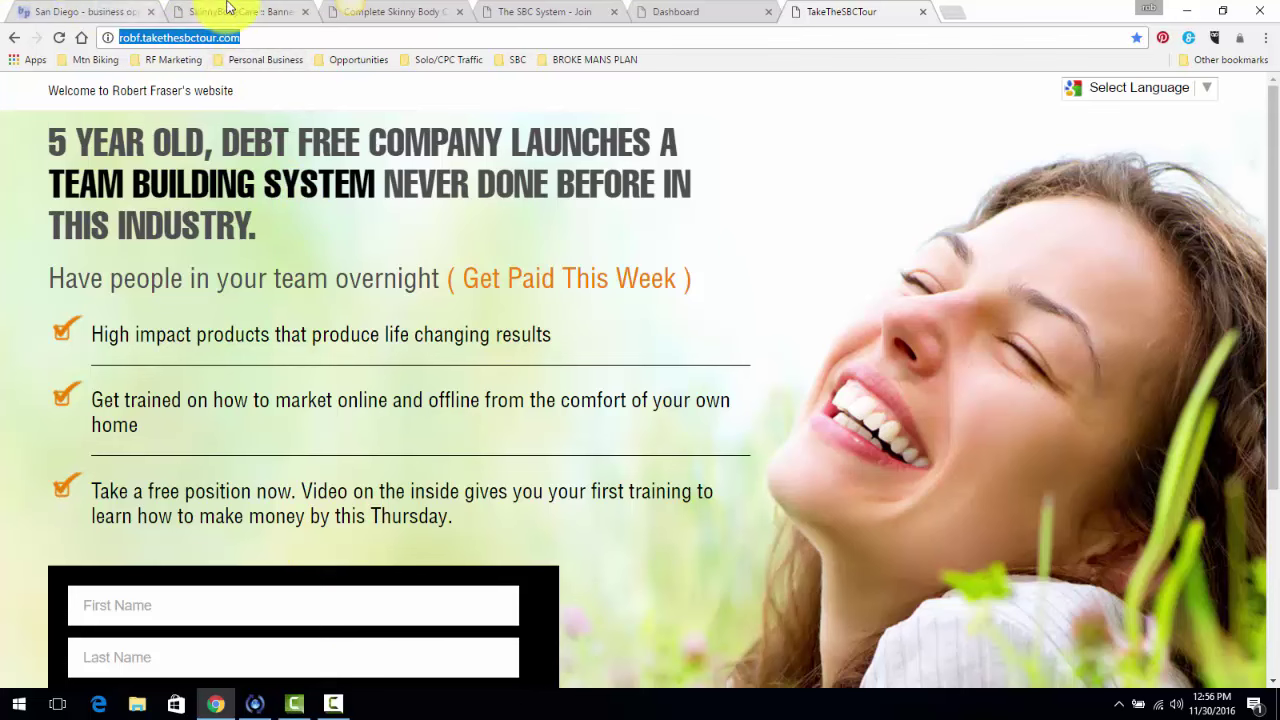
{"action": "left_click", "coordinate": [124, 22]}
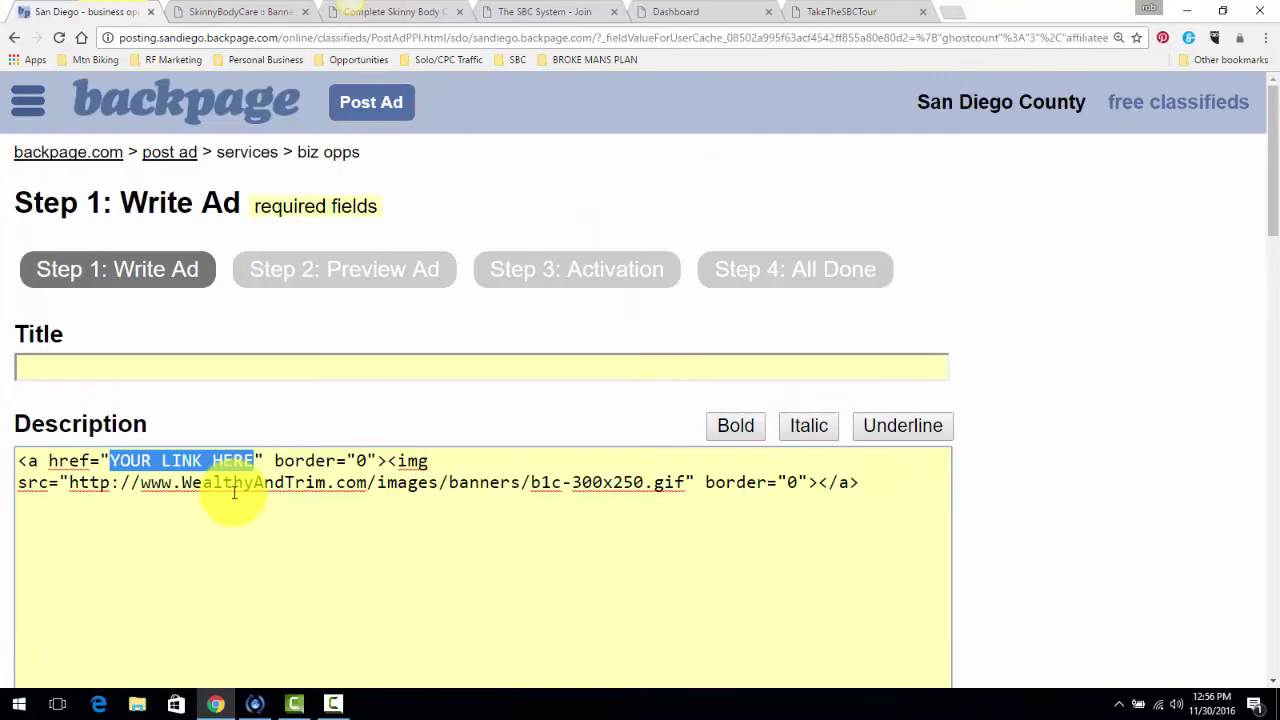
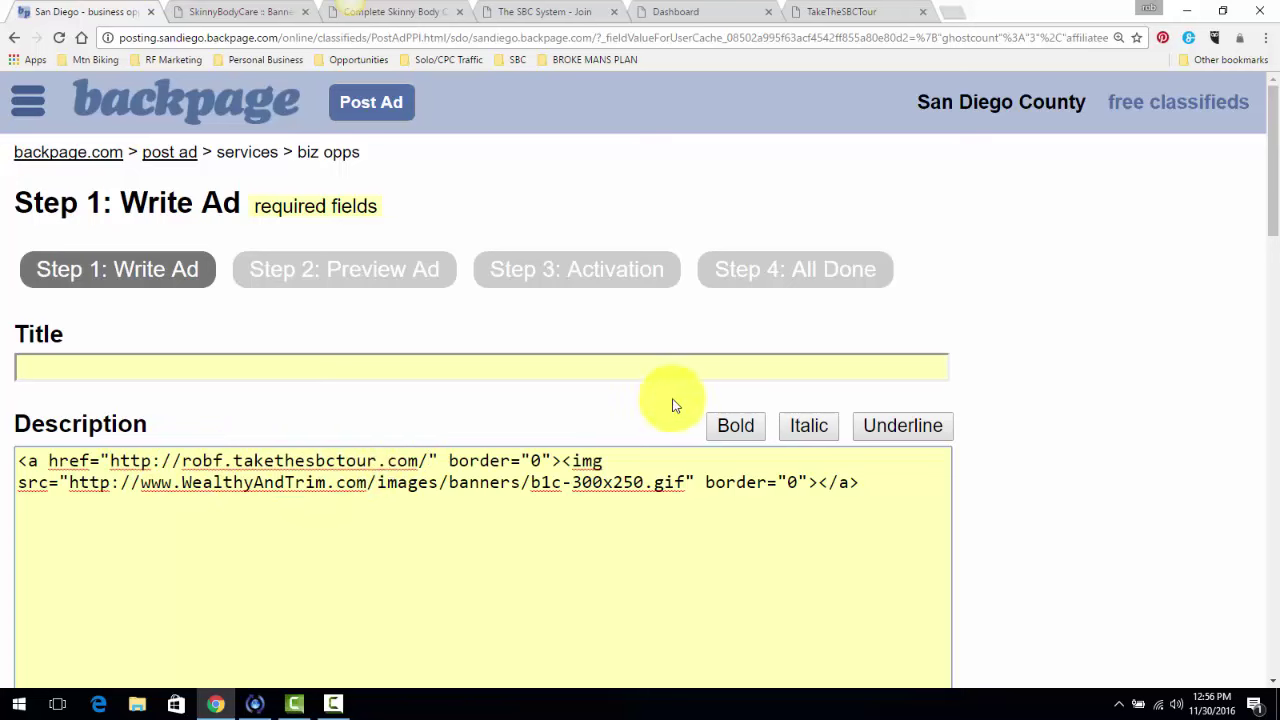
{"action": "left_click", "coordinate": [390, 11]}
{"action": "left_click", "coordinate": [223, 37]}
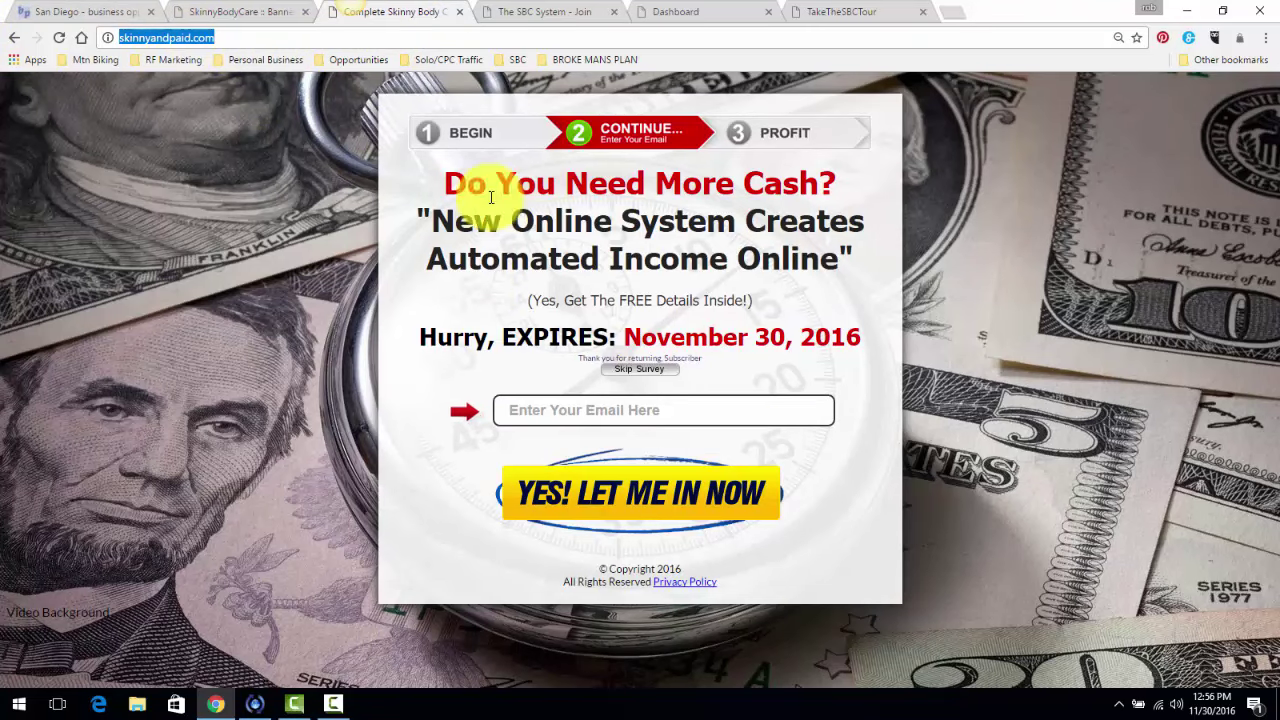
{"action": "left_click", "coordinate": [88, 11]}
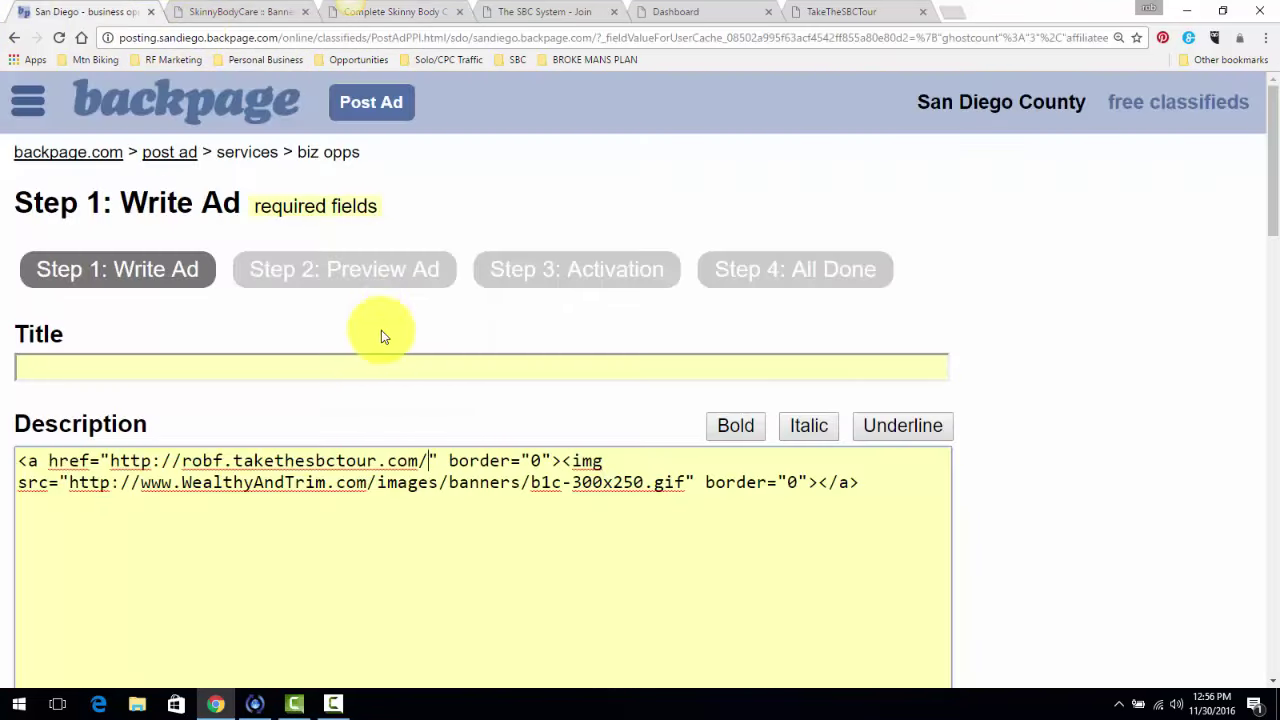
{"action": "left_click_drag", "start_coordinate": [428, 461], "coordinate": [108, 463]}
{"action": "type", "text": "http://skinnyandpaid.com/"}
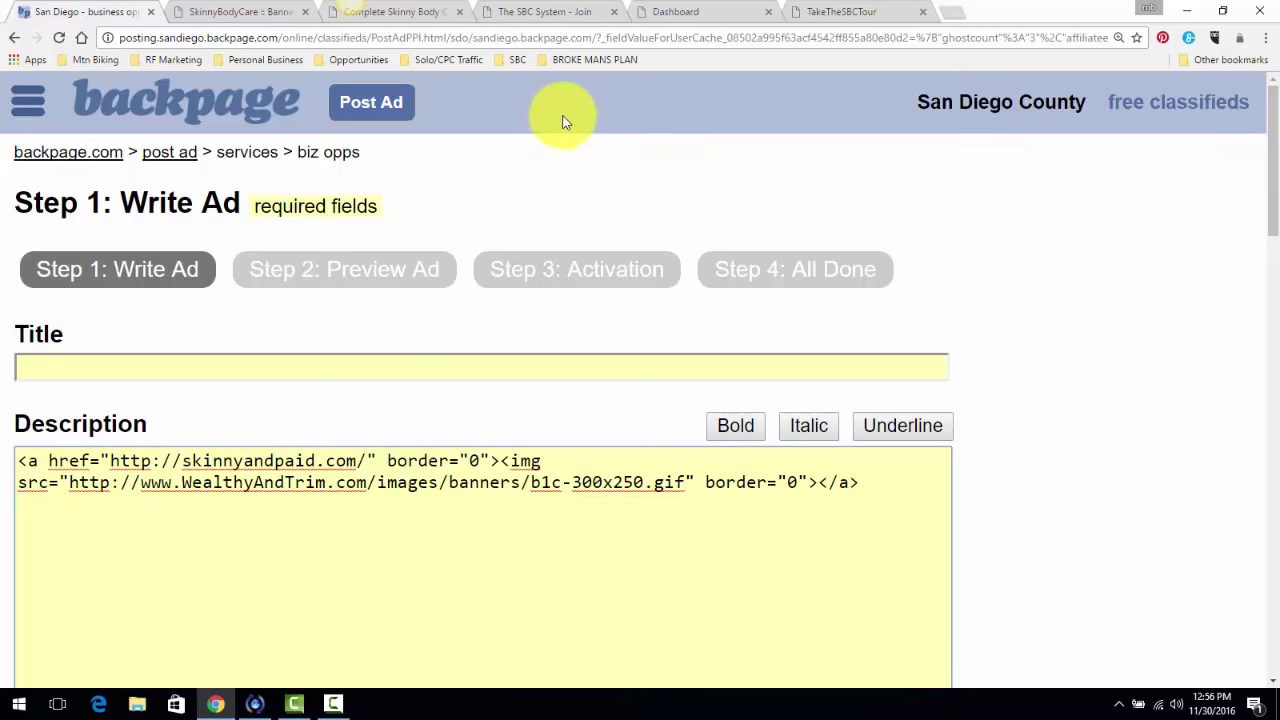
Step: Close the TakeTheSBCTour tab and return to the Backpage ad form
{"action": "left_click", "coordinate": [830, 11]}
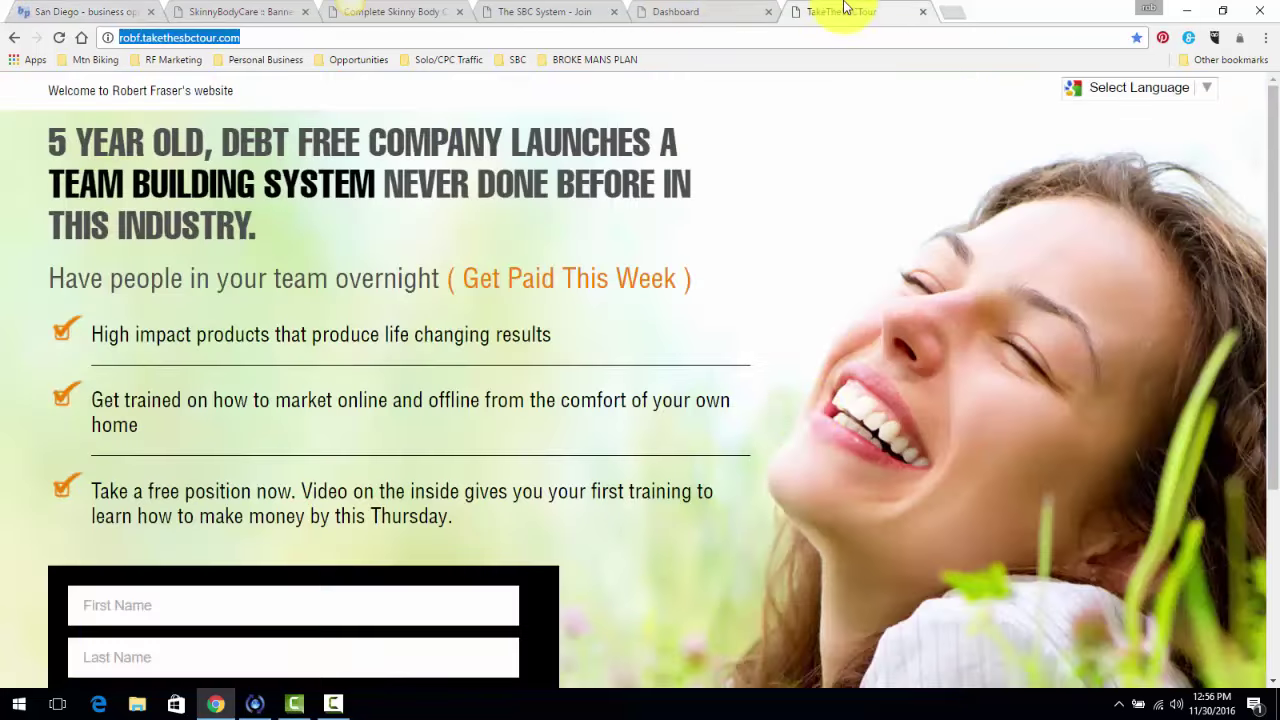
{"action": "scroll", "coordinate": [1265, 285], "scroll_direction": "down", "scroll_amount": 3}
{"action": "scroll", "coordinate": [1268, 245], "scroll_direction": "up", "scroll_amount": 2}
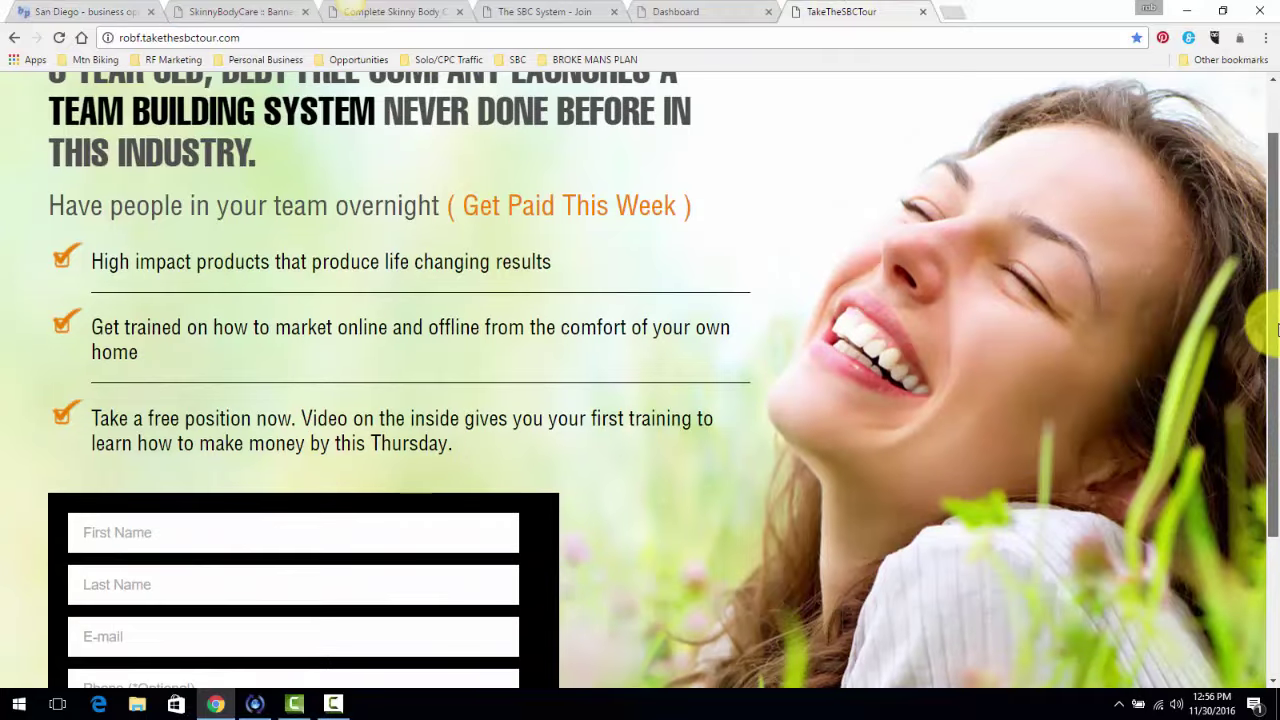
{"action": "left_click", "coordinate": [925, 12]}
{"action": "left_click", "coordinate": [388, 12]}
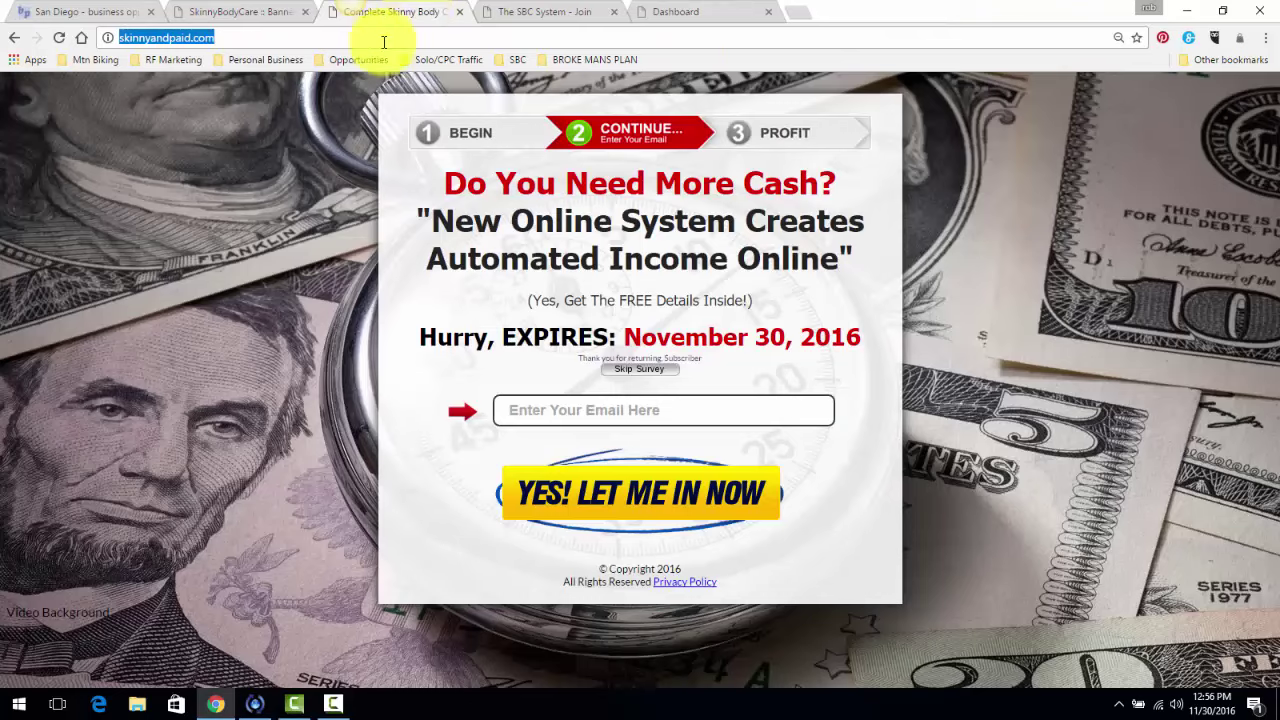
{"action": "left_click", "coordinate": [226, 14]}
{"action": "left_click", "coordinate": [118, 12]}
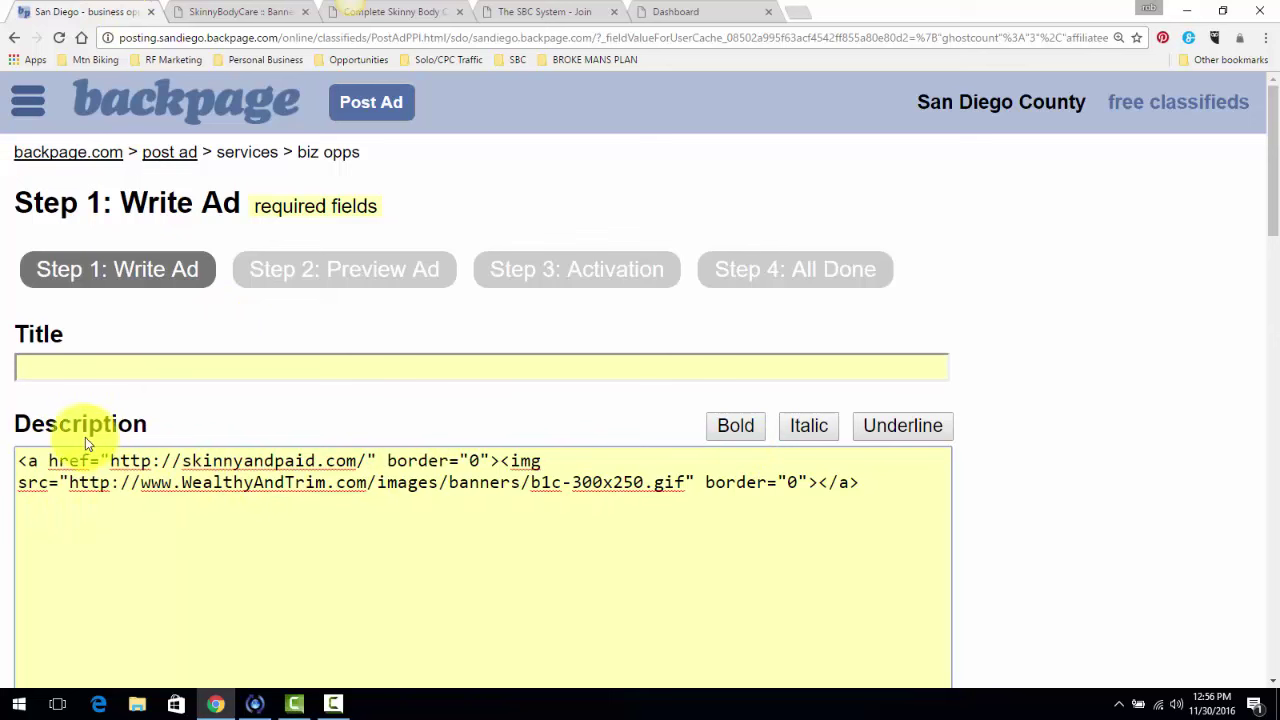
Step: Title the ad '[ Get Paid ] Every Thurs-Day' and scroll to the form's bottom
{"action": "left_click", "coordinate": [108, 460]}
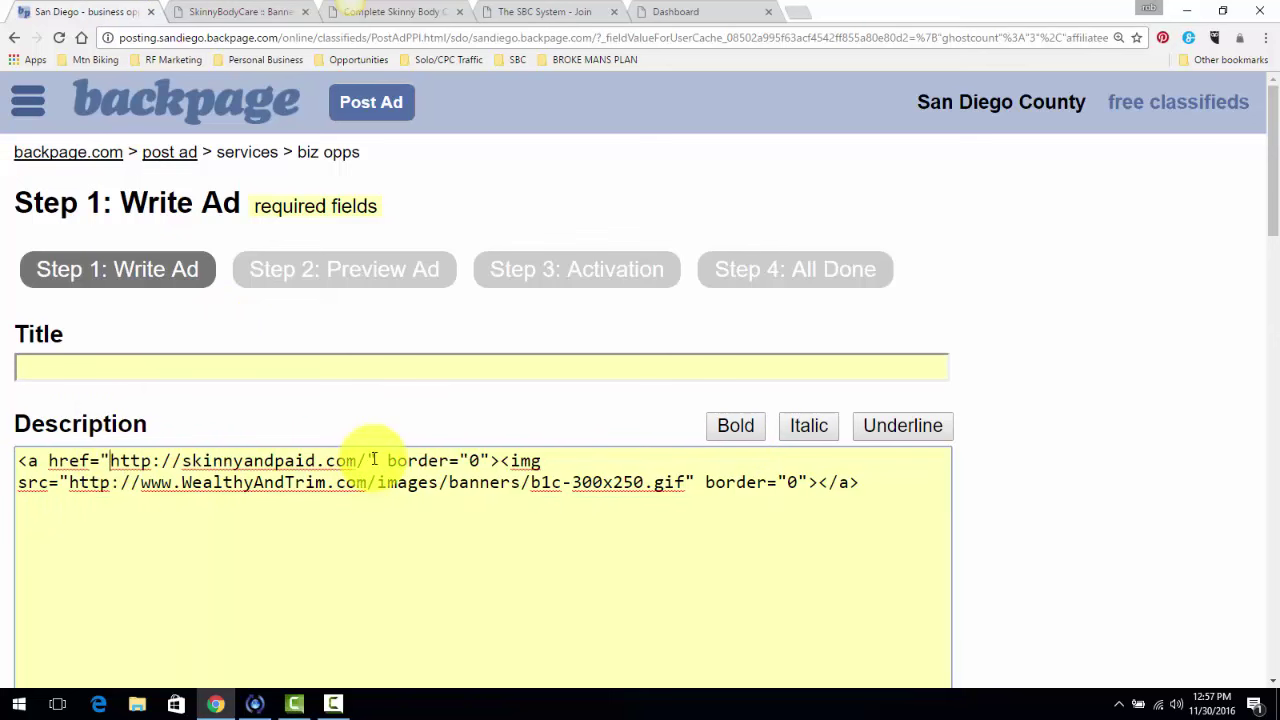
{"action": "left_click", "coordinate": [275, 370]}
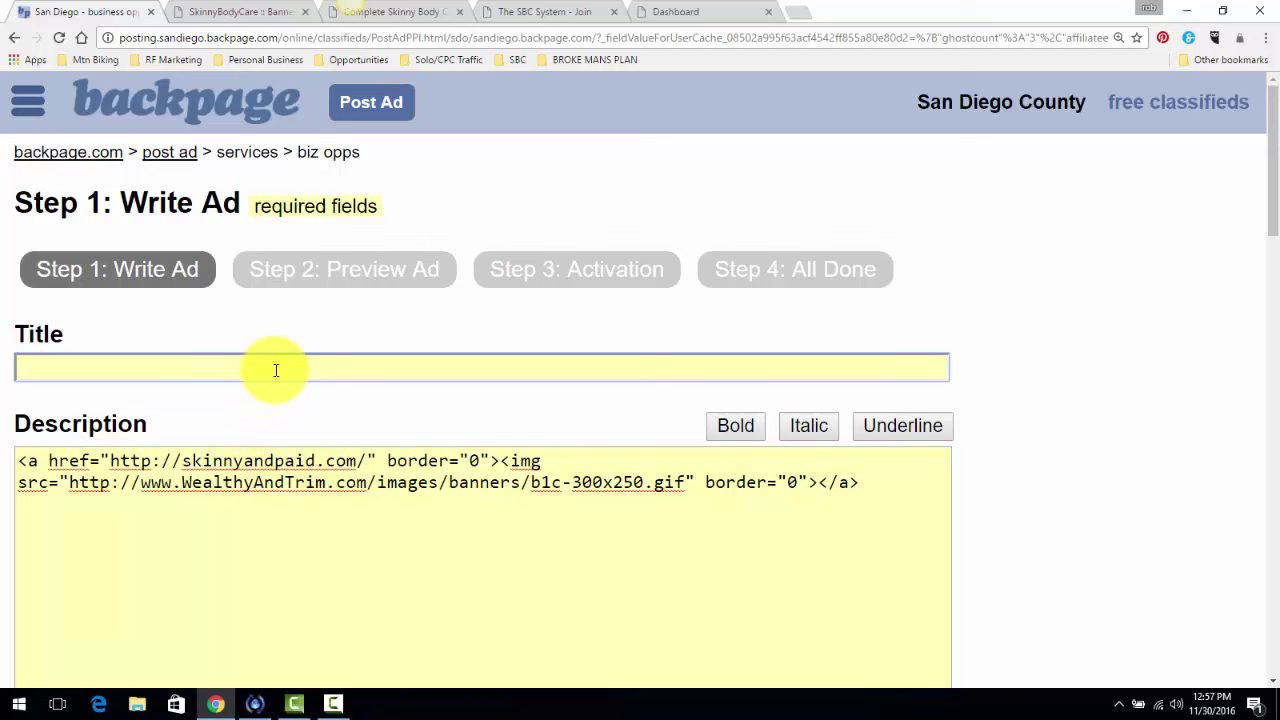
{"action": "type", "text": "["}
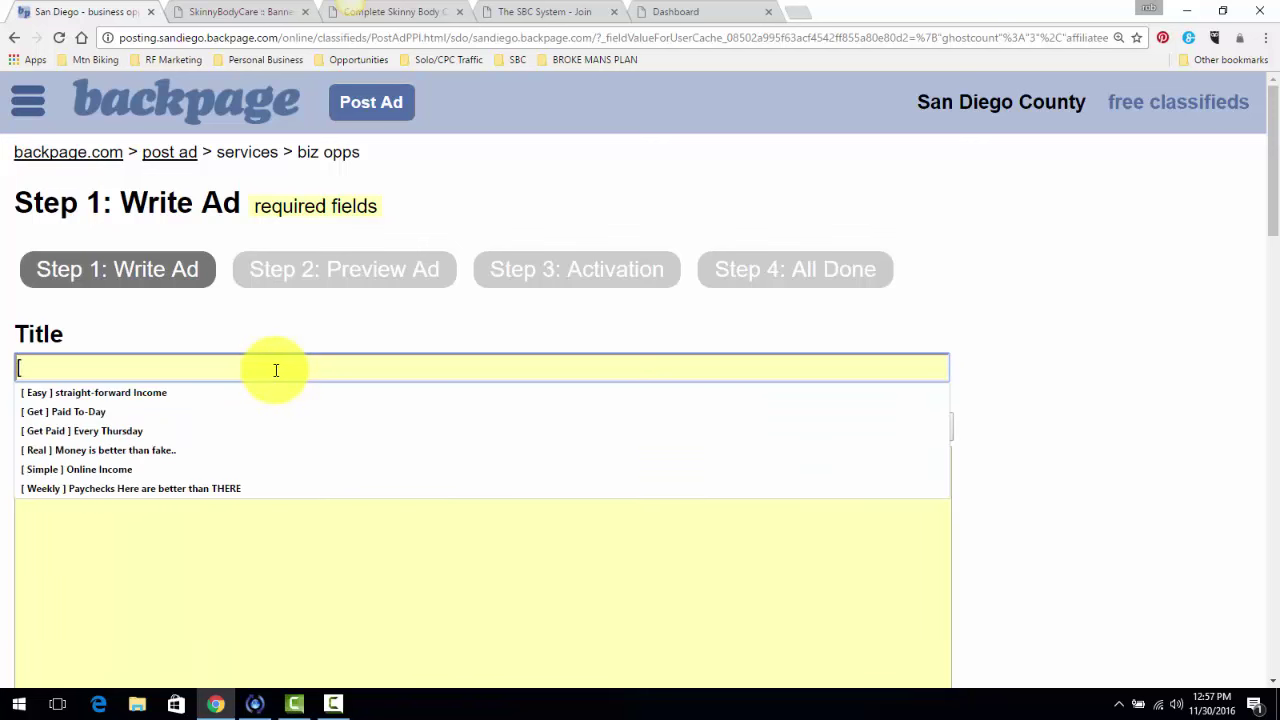
{"action": "type", "text": " Get Paid"}
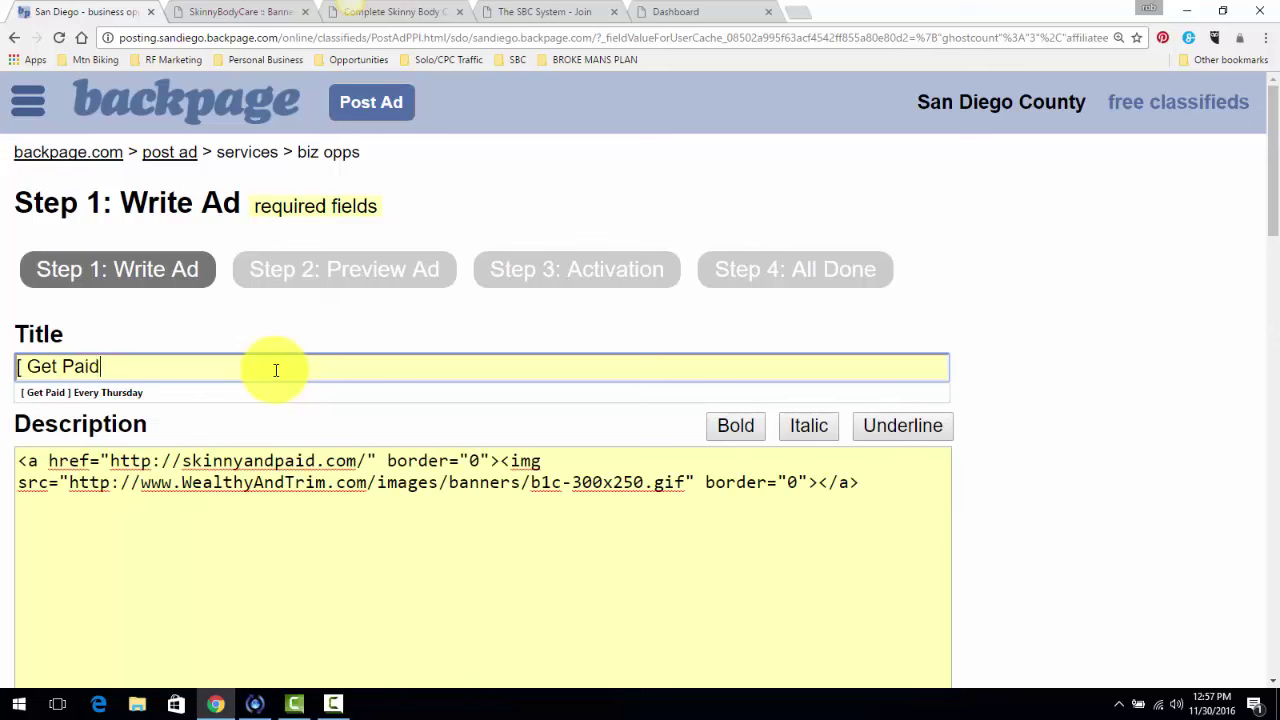
{"action": "type", "text": " ] Every "}
{"action": "type", "text": "Thurs-"}
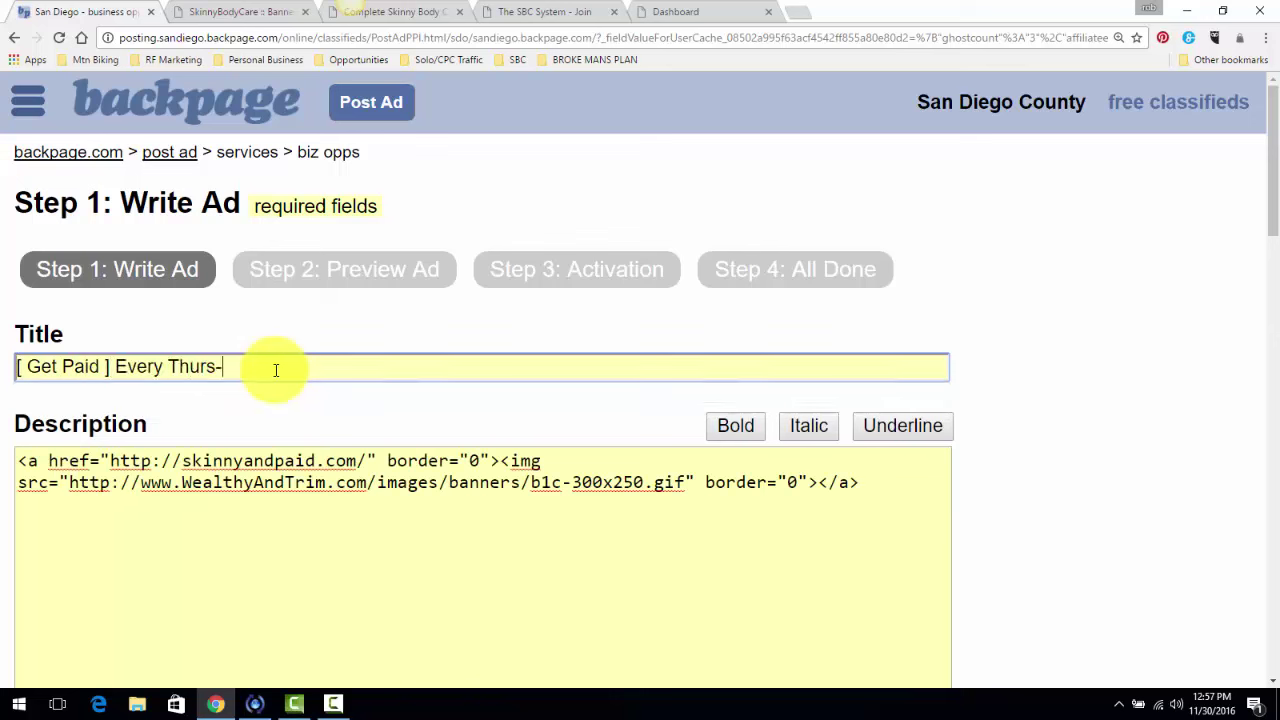
{"action": "type", "text": "Day"}
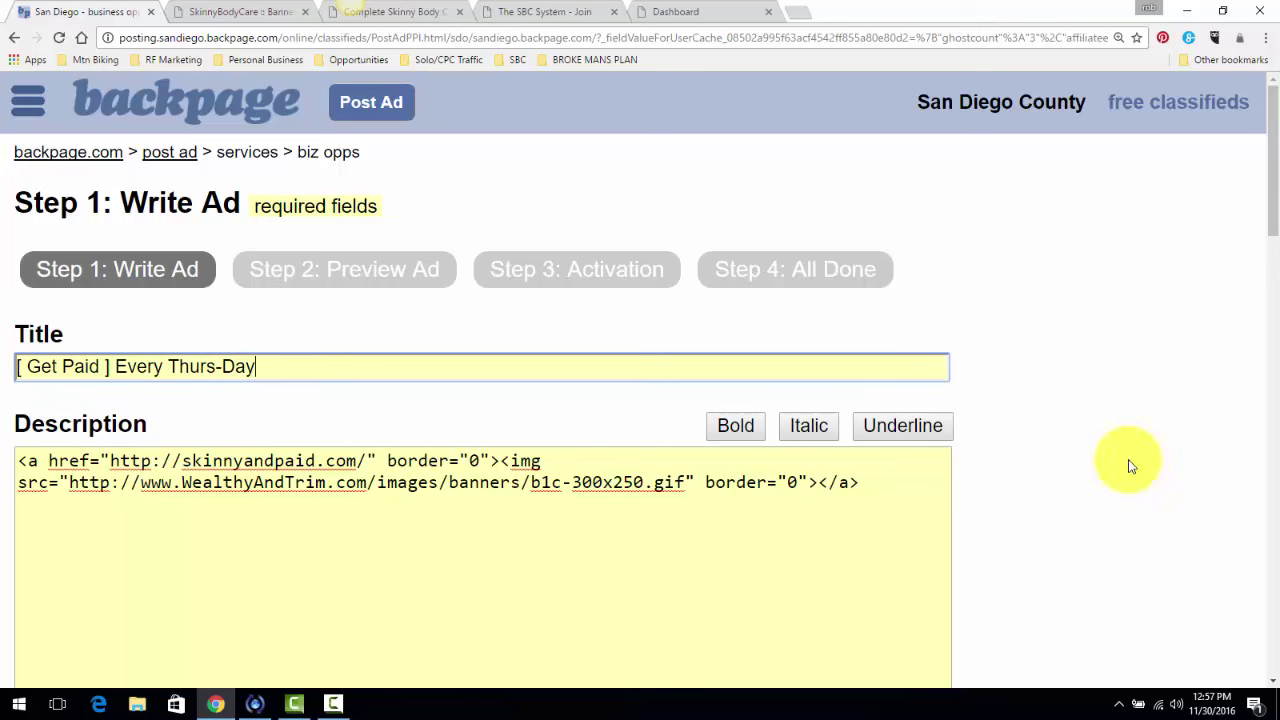
{"action": "left_click_drag", "start_coordinate": [1270, 195], "coordinate": [1263, 651]}
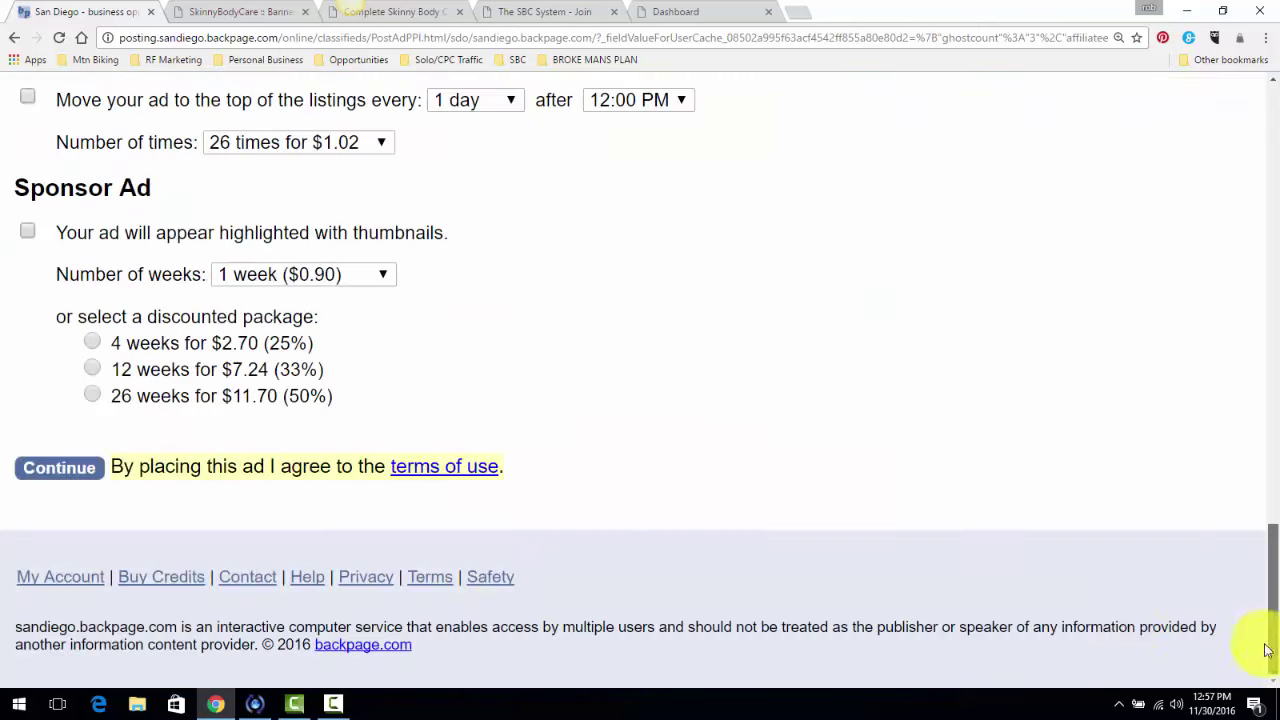
Step: Continue to Step 2: Preview Ad and scroll through the bannered ad preview
{"action": "left_click", "coordinate": [62, 460]}
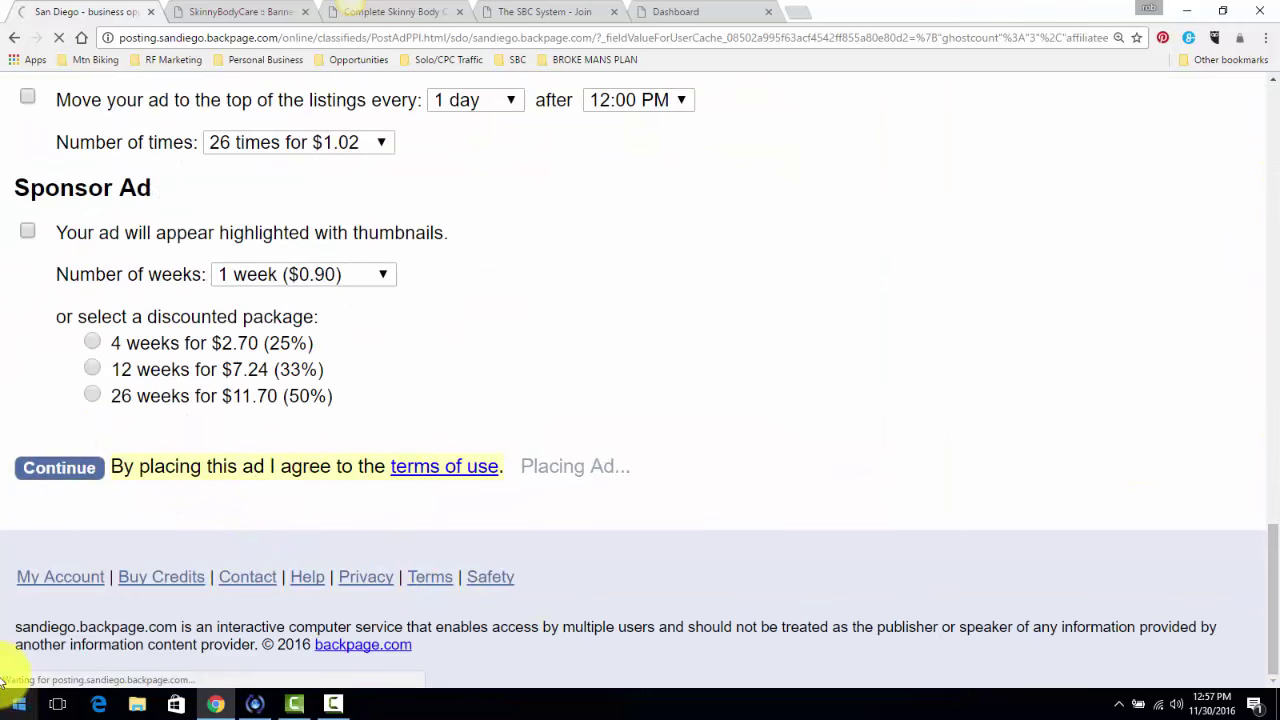
{"action": "scroll", "coordinate": [343, 354], "scroll_direction": "down", "scroll_amount": 1}
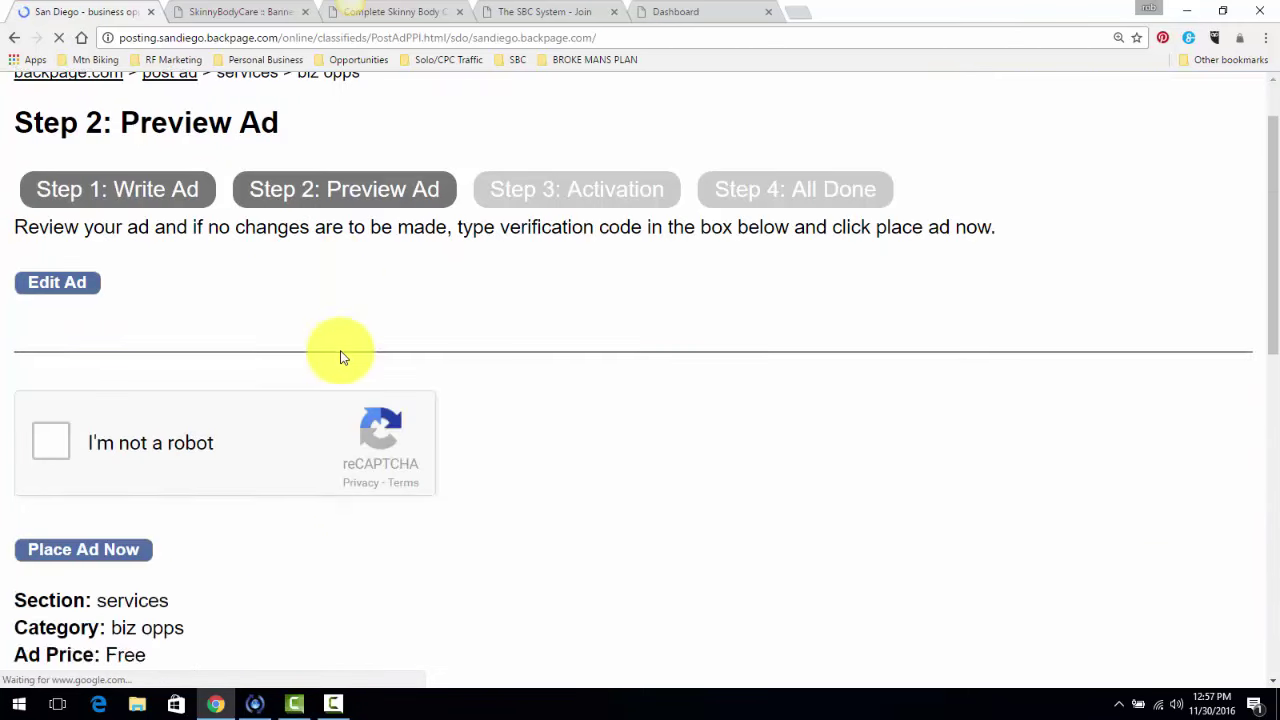
{"action": "scroll", "coordinate": [343, 366], "scroll_direction": "down", "scroll_amount": 4}
{"action": "scroll", "coordinate": [342, 374], "scroll_direction": "down", "scroll_amount": 2}
{"action": "scroll", "coordinate": [342, 374], "scroll_direction": "down", "scroll_amount": 1}
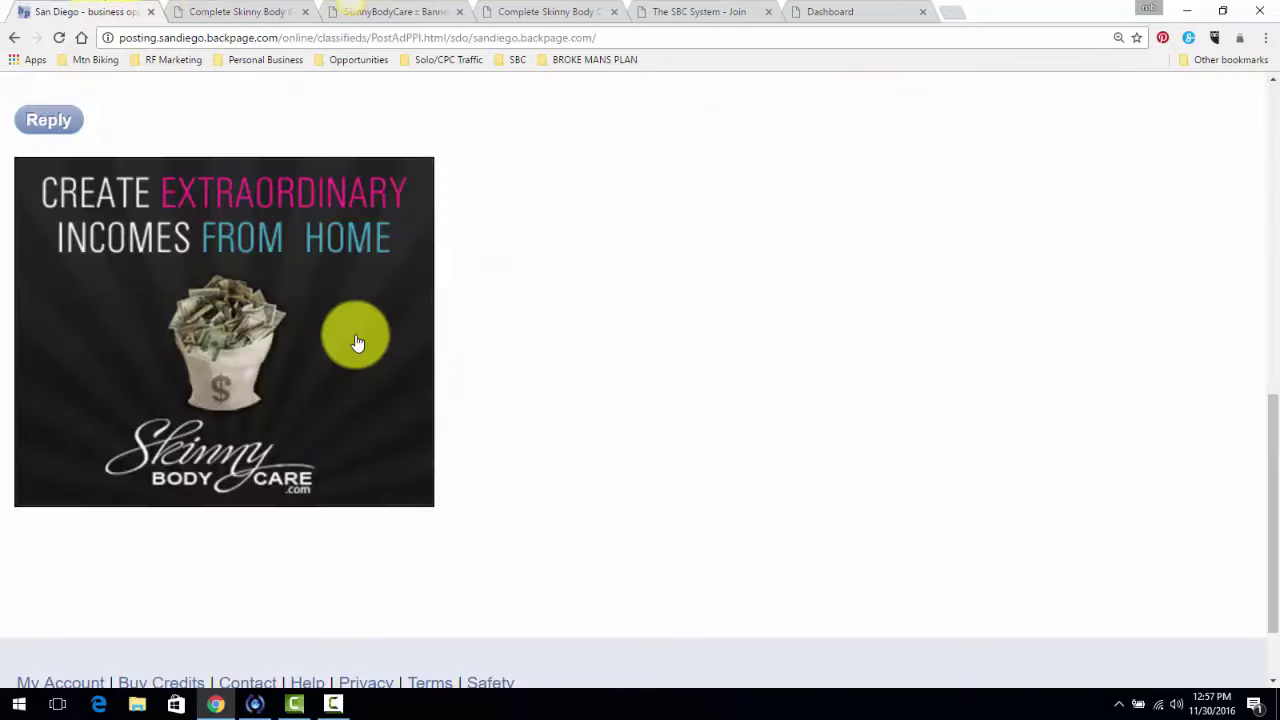
{"action": "scroll", "coordinate": [340, 350], "scroll_direction": "up", "scroll_amount": 3}
{"action": "scroll", "coordinate": [166, 314], "scroll_direction": "up", "scroll_amount": 2}
{"action": "scroll", "coordinate": [163, 306], "scroll_direction": "up", "scroll_amount": 2}
{"action": "scroll", "coordinate": [129, 529], "scroll_direction": "down", "scroll_amount": 3}
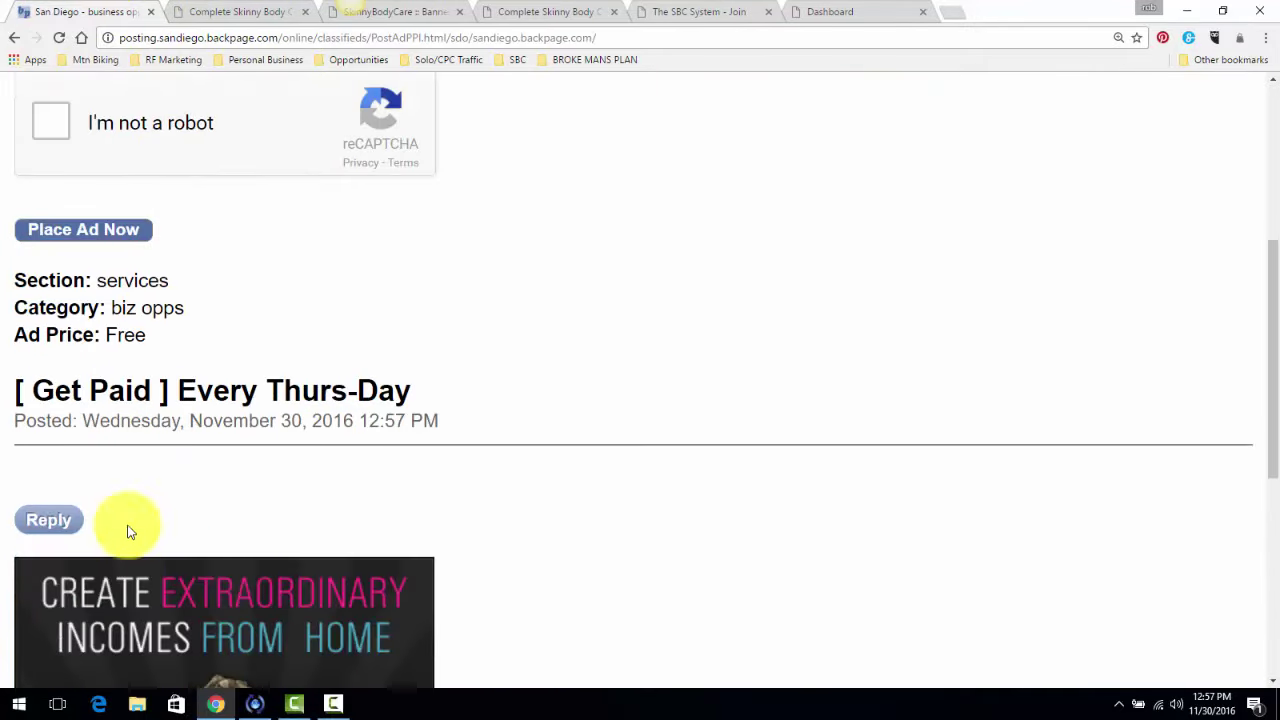
{"action": "scroll", "coordinate": [155, 527], "scroll_direction": "down", "scroll_amount": 3}
{"action": "scroll", "coordinate": [152, 524], "scroll_direction": "up", "scroll_amount": 2}
{"action": "scroll", "coordinate": [140, 400], "scroll_direction": "up", "scroll_amount": 2}
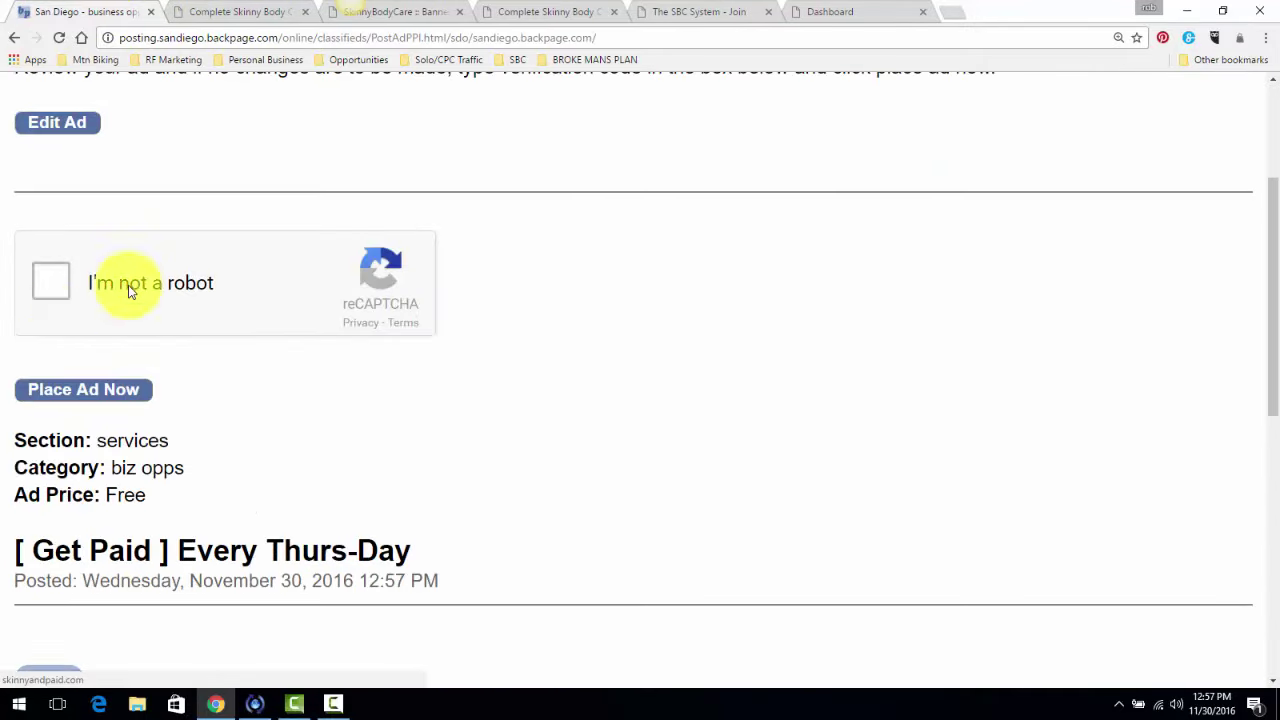
Step: Pass the I'm not a robot check by picking the apartment images, then place the ad
{"action": "left_click", "coordinate": [50, 278]}
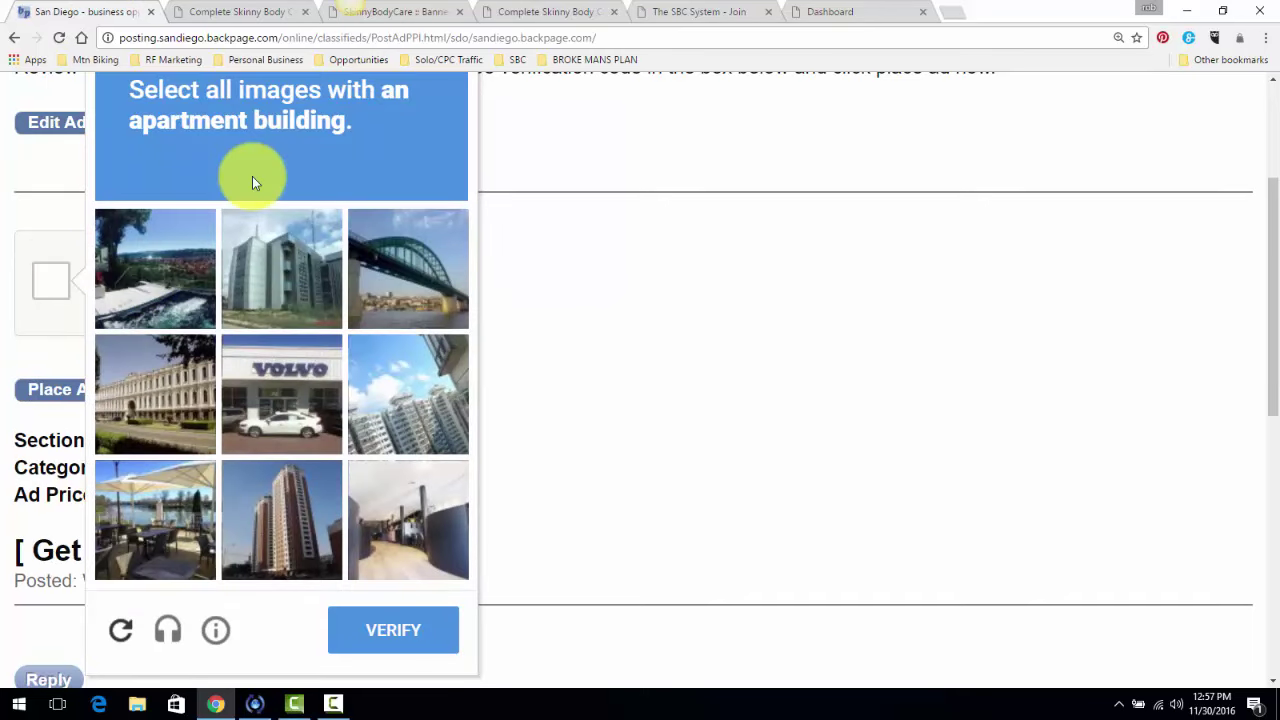
{"action": "scroll", "coordinate": [252, 200], "scroll_direction": "up", "scroll_amount": 1}
{"action": "left_click", "coordinate": [425, 394]}
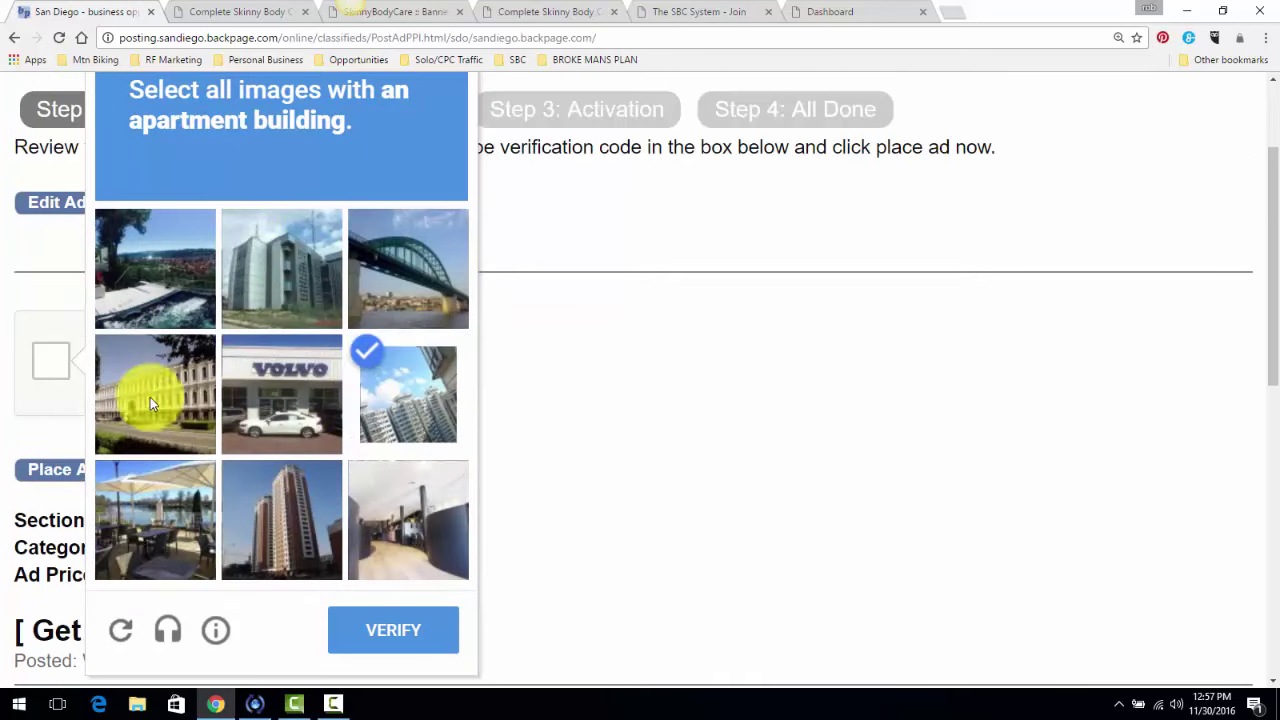
{"action": "left_click", "coordinate": [254, 530]}
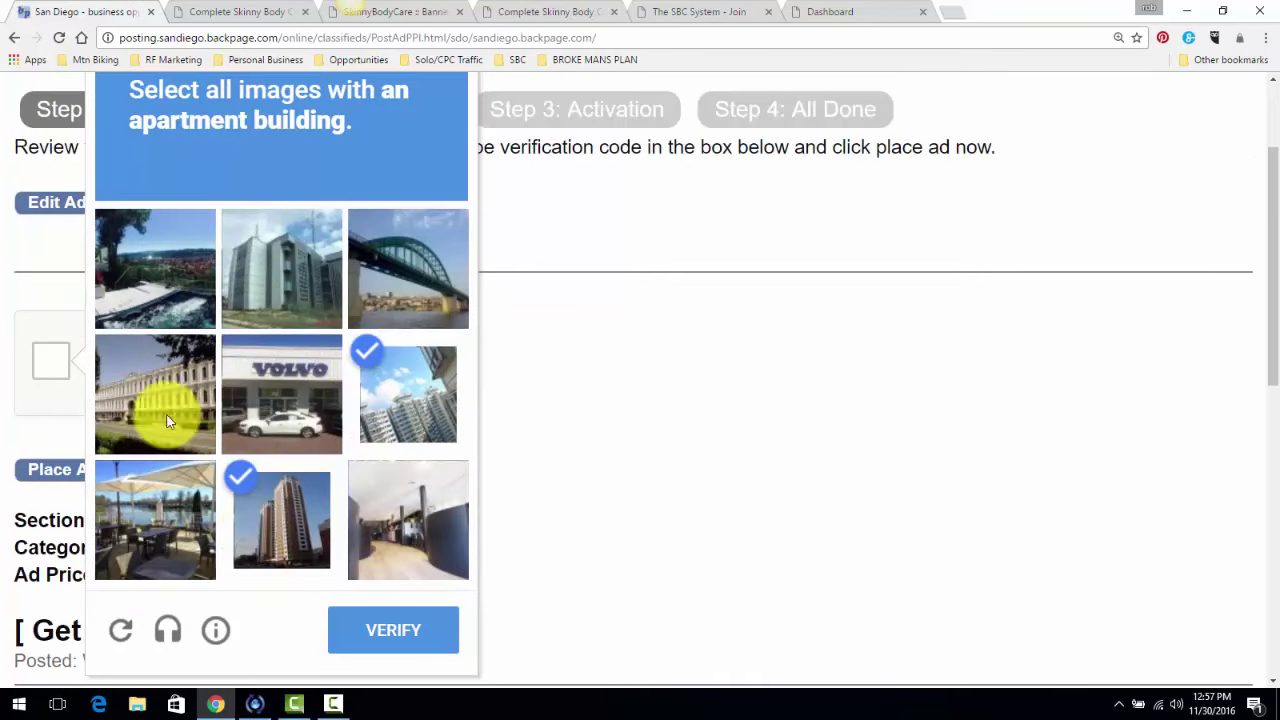
{"action": "left_click", "coordinate": [295, 266]}
{"action": "left_click", "coordinate": [361, 626]}
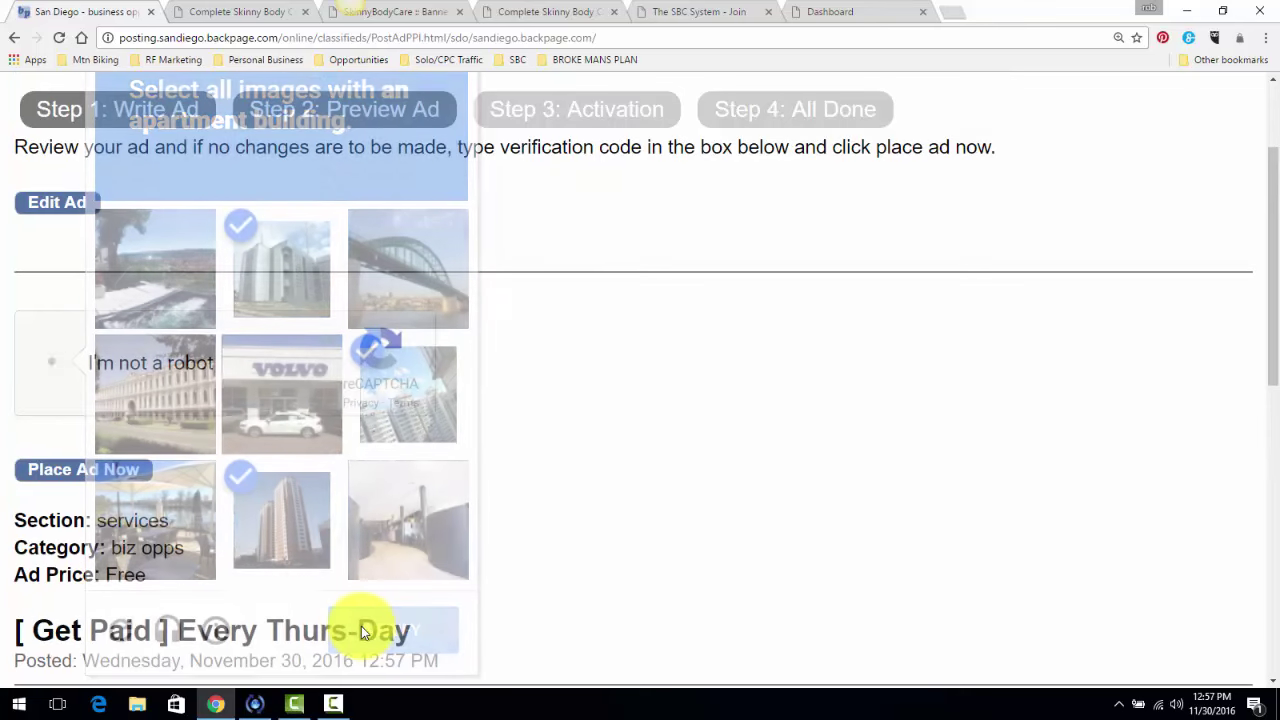
{"action": "left_click", "coordinate": [106, 469]}
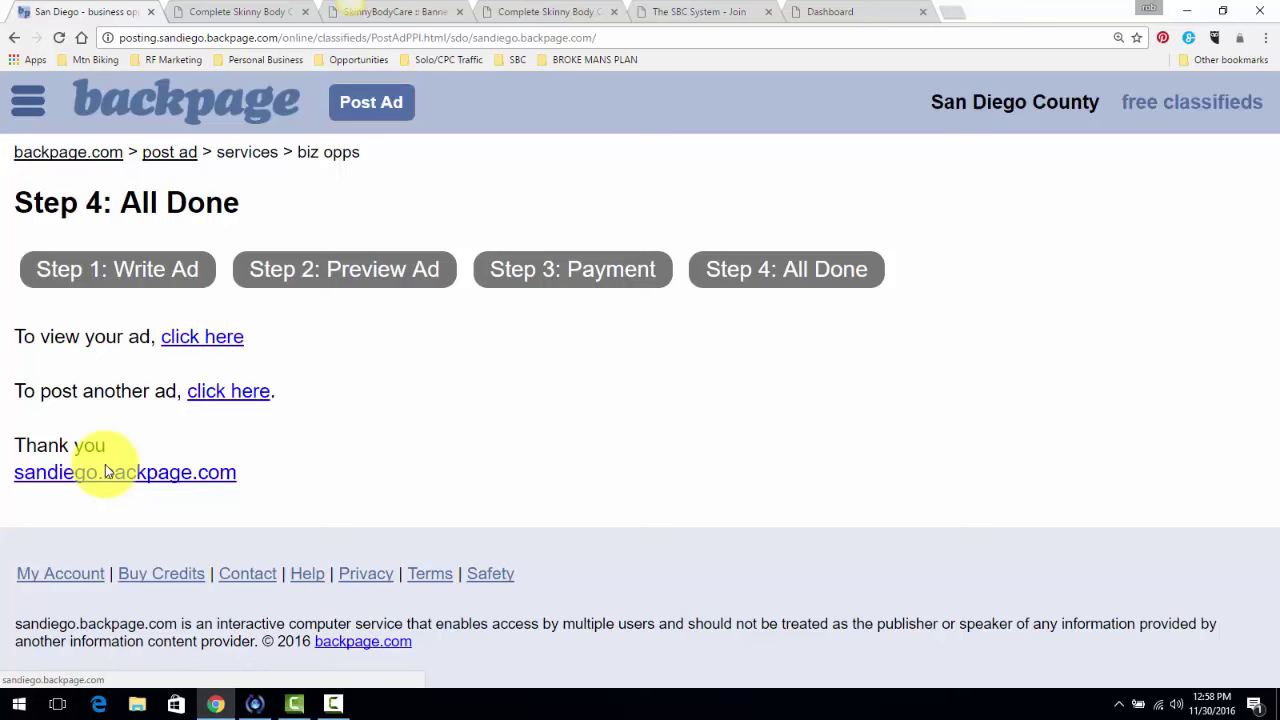
Step: Open the posted ad and follow its banner to the skinnyandpaid.com email capture page
{"action": "left_click", "coordinate": [212, 350]}
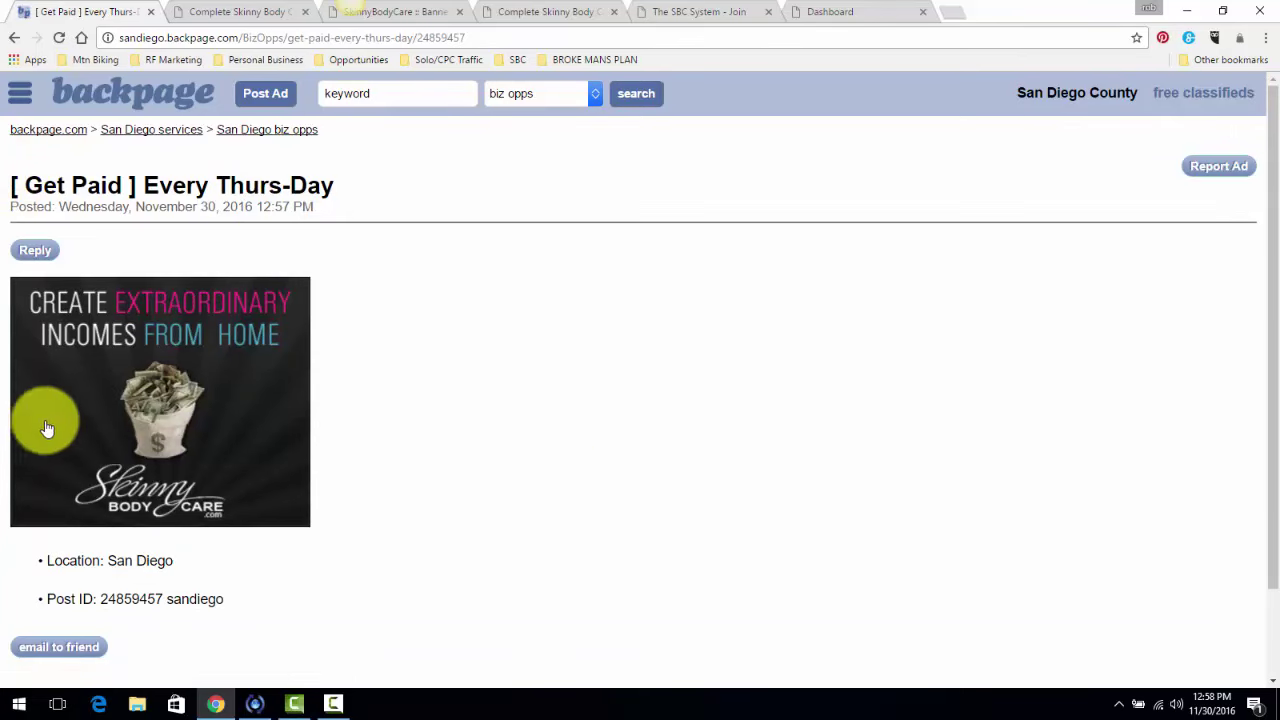
{"action": "left_click", "coordinate": [226, 463]}
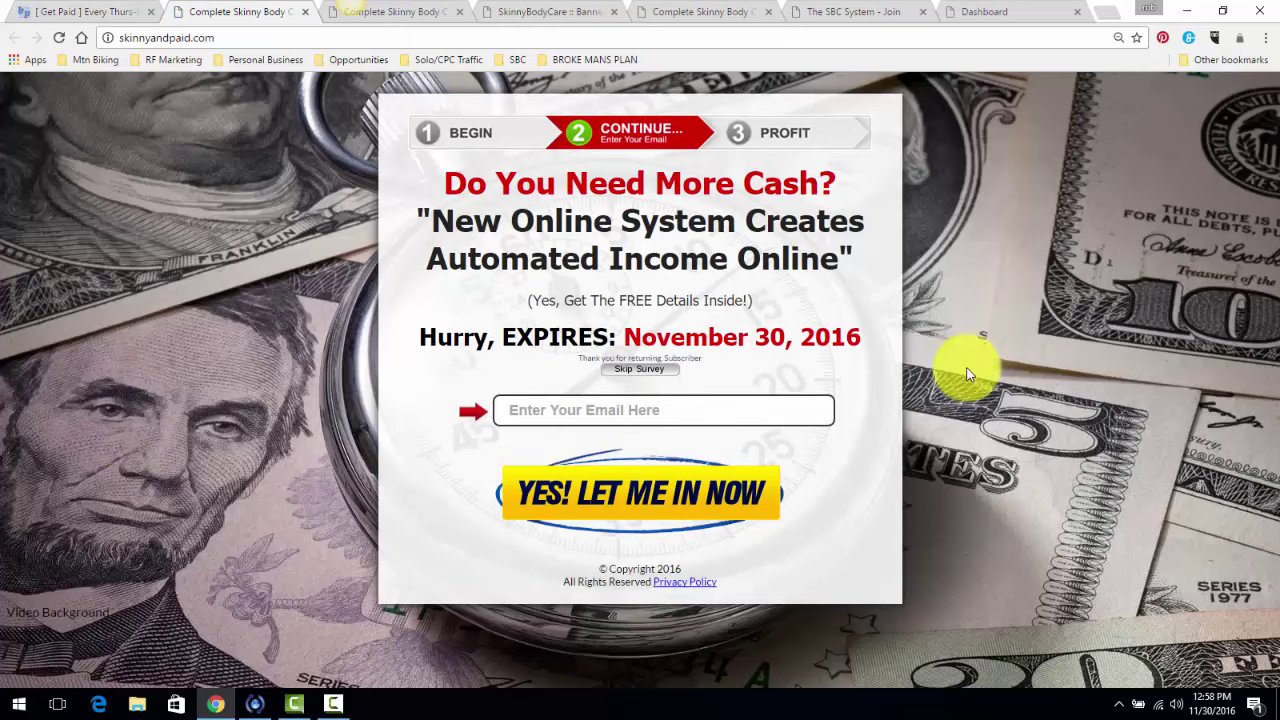
{"action": "left_click", "coordinate": [597, 407]}
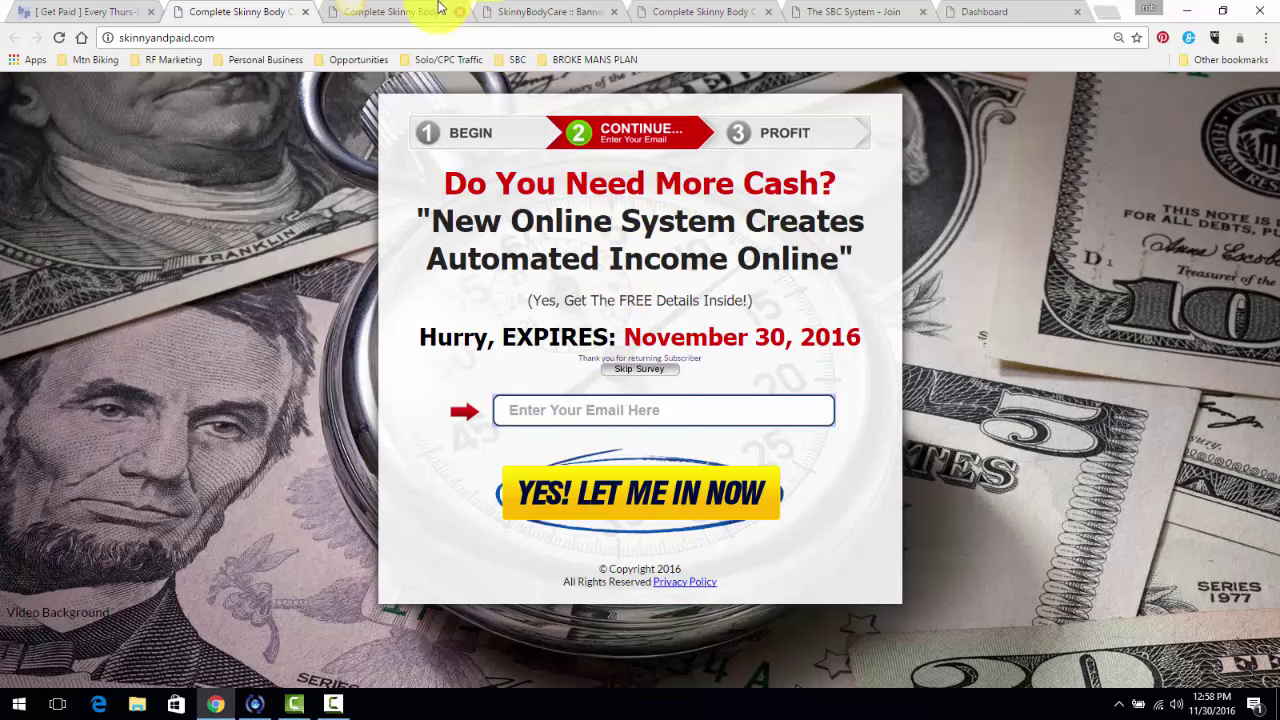
Step: Browse the Skinny Body Care Banner Ads page to review the available banners
{"action": "left_click", "coordinate": [556, 20]}
{"action": "scroll", "coordinate": [526, 541], "scroll_direction": "up", "scroll_amount": 1}
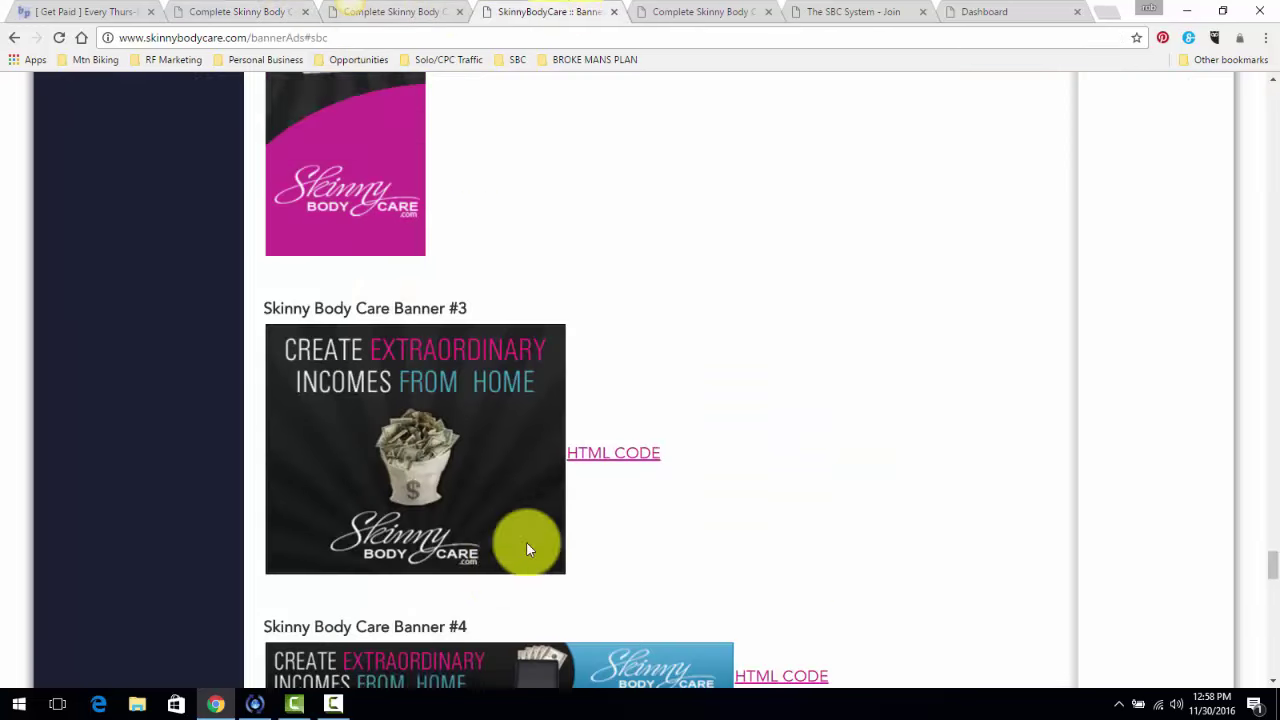
{"action": "scroll", "coordinate": [526, 541], "scroll_direction": "up", "scroll_amount": 3}
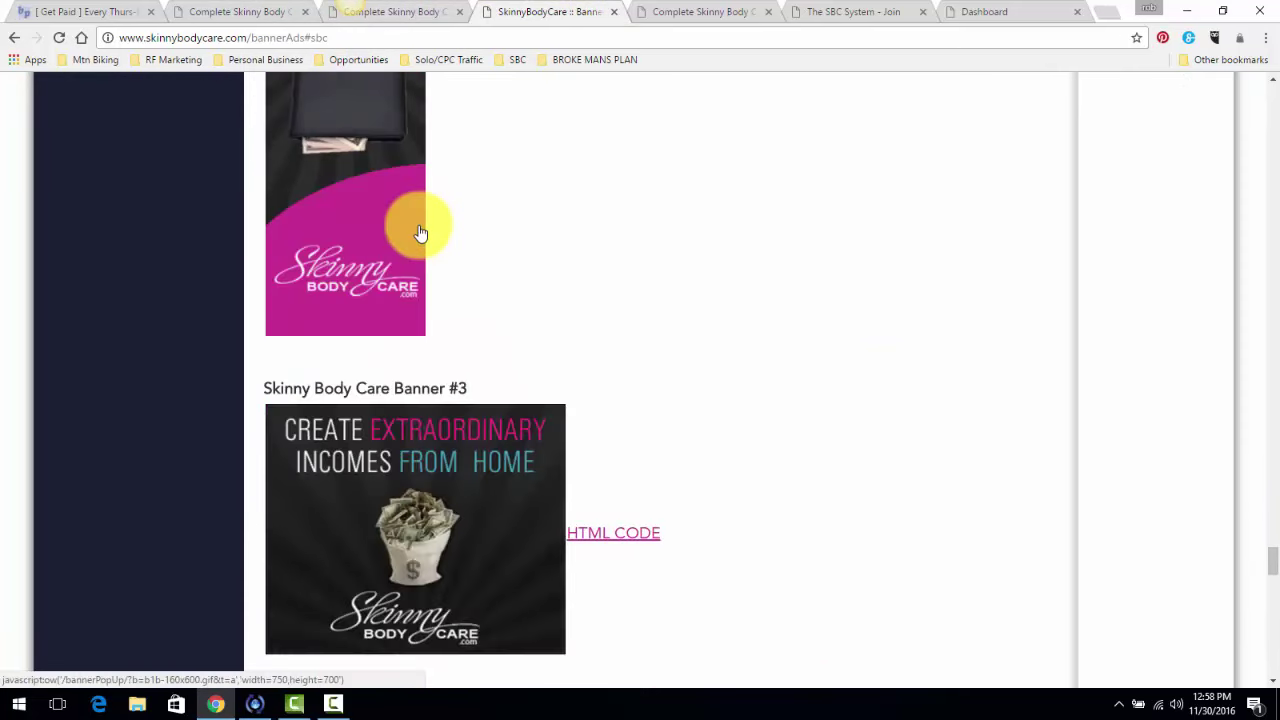
{"action": "scroll", "coordinate": [434, 337], "scroll_direction": "down", "scroll_amount": 4}
{"action": "scroll", "coordinate": [434, 343], "scroll_direction": "down", "scroll_amount": 2}
{"action": "scroll", "coordinate": [435, 350], "scroll_direction": "down", "scroll_amount": 3}
{"action": "scroll", "coordinate": [434, 349], "scroll_direction": "up", "scroll_amount": 2}
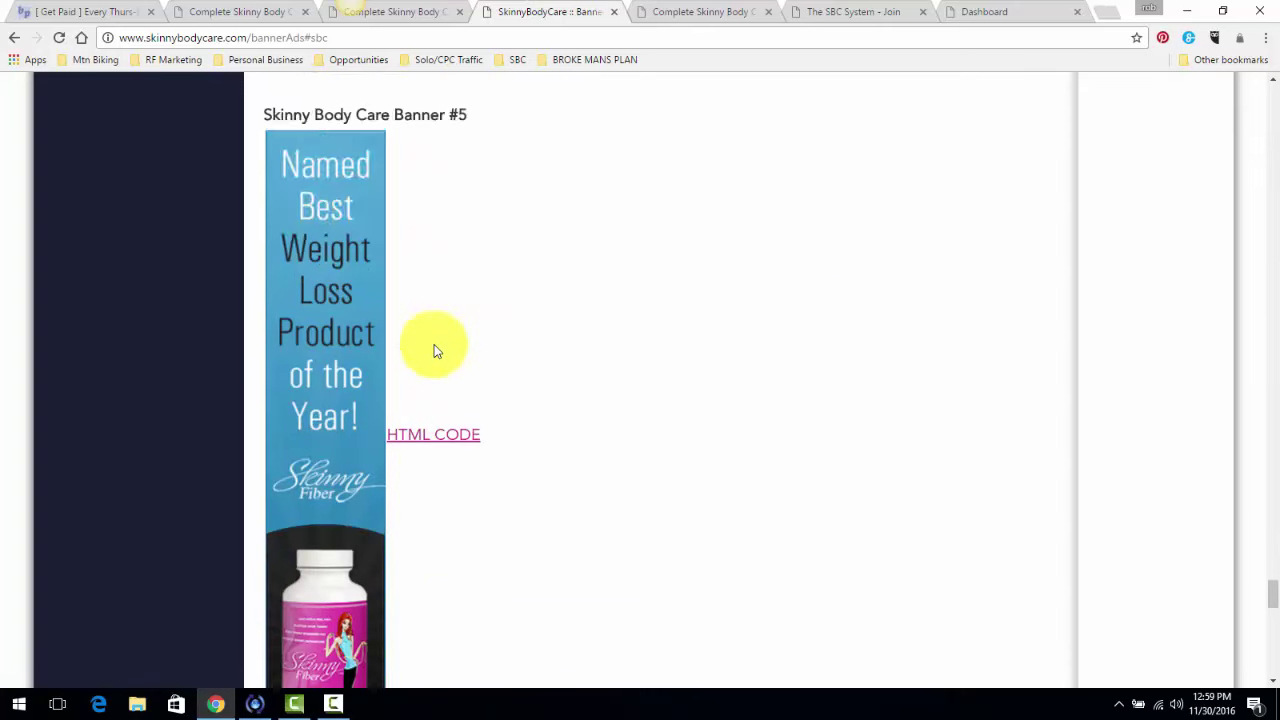
{"action": "scroll", "coordinate": [434, 349], "scroll_direction": "down", "scroll_amount": 3}
{"action": "scroll", "coordinate": [1275, 635], "scroll_direction": "down", "scroll_amount": 2}
Step: Finish scanning the banner list and return to the live San Diego Backpage ad
{"action": "left_click_drag", "start_coordinate": [1275, 635], "coordinate": [1275, 665]}
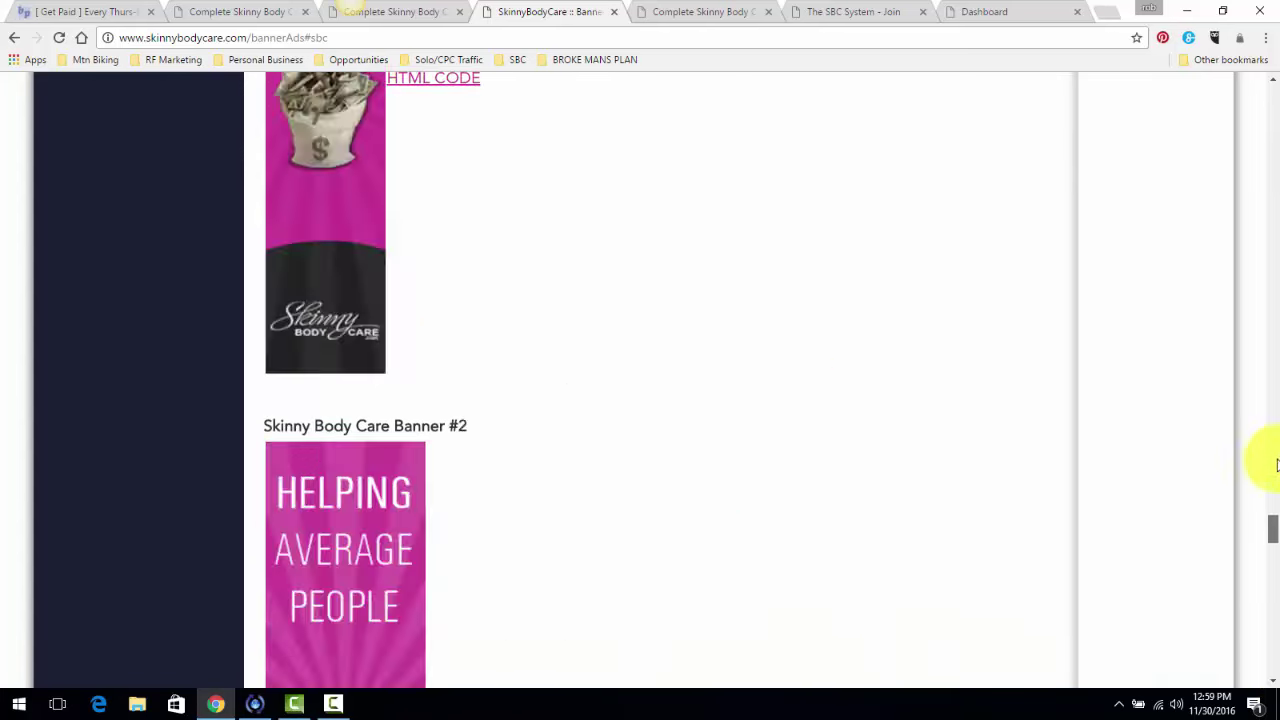
{"action": "mouse_move", "coordinate": [1275, 665]}
{"action": "left_mouse_down"}
{"action": "mouse_move", "coordinate": [1263, 20]}
{"action": "mouse_move", "coordinate": [1262, 94]}
{"action": "left_mouse_up"}
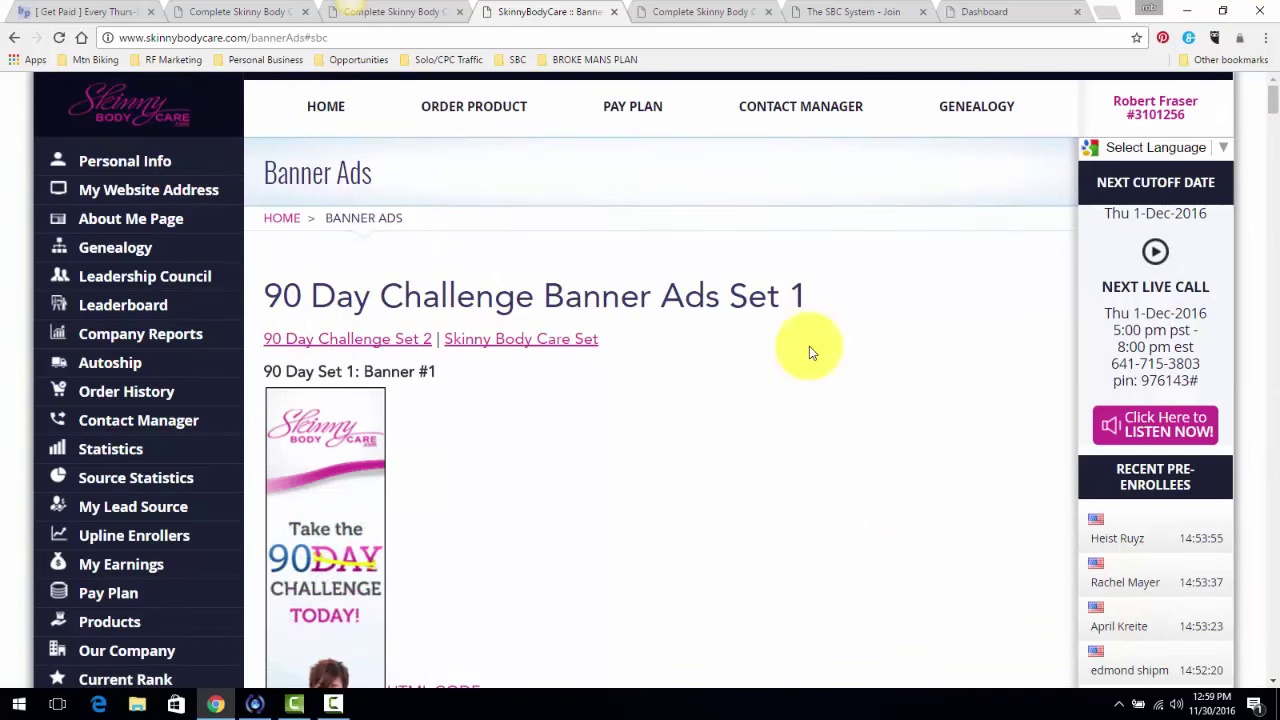
{"action": "scroll", "coordinate": [280, 296], "scroll_direction": "down", "scroll_amount": 4}
{"action": "scroll", "coordinate": [337, 443], "scroll_direction": "down", "scroll_amount": 5}
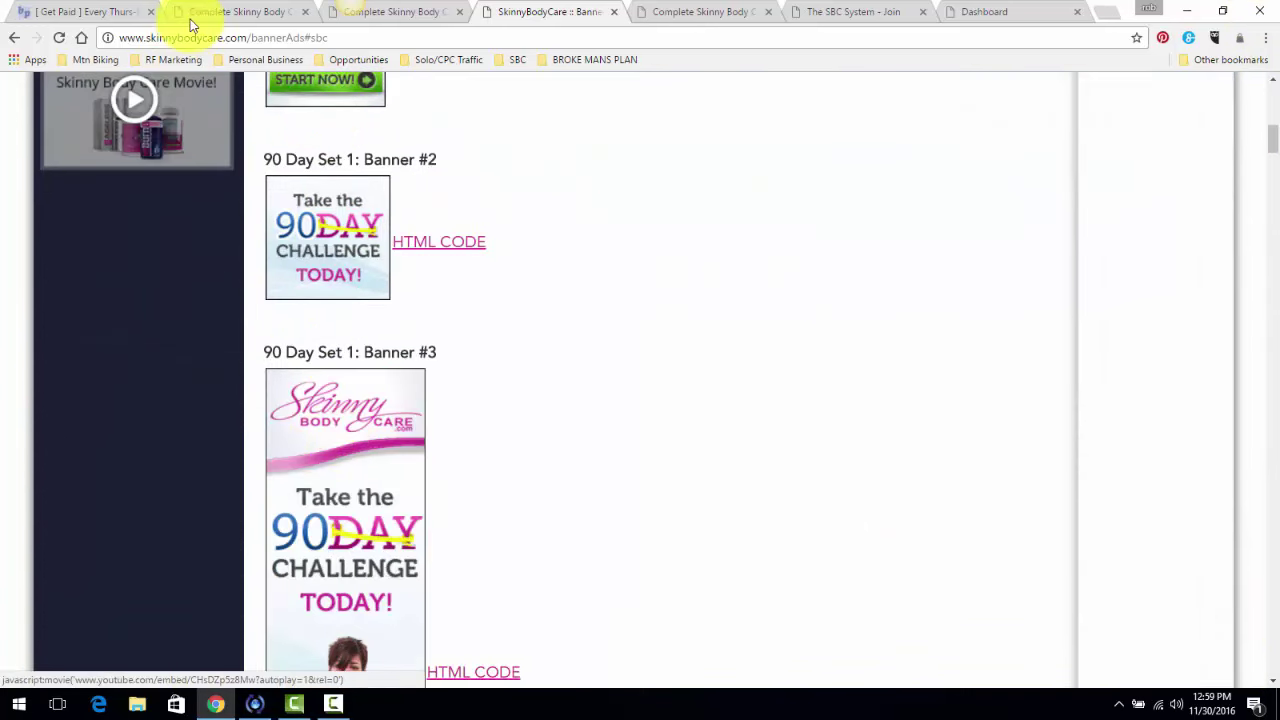
{"action": "left_click", "coordinate": [130, 11]}
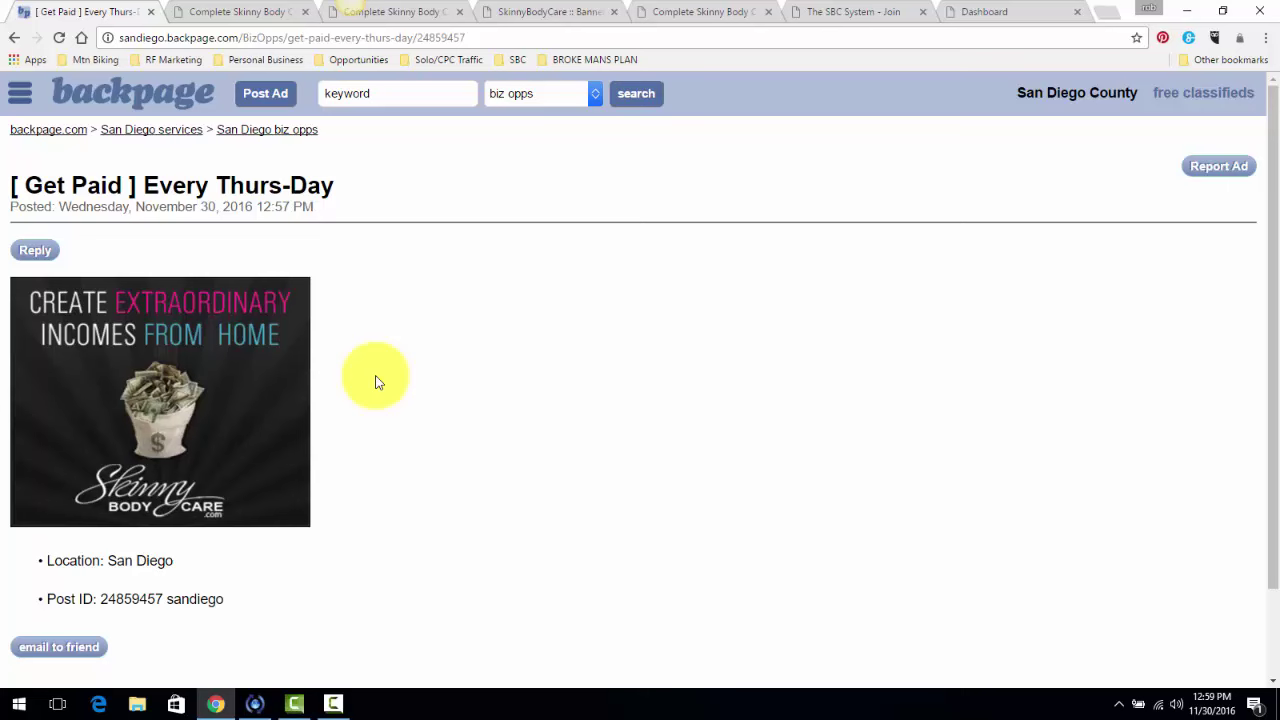
Step: Check the skinnyandpaid.com capture page, then scroll the banner ads to Skinny Body Care Banner #3
{"action": "left_click", "coordinate": [234, 11]}
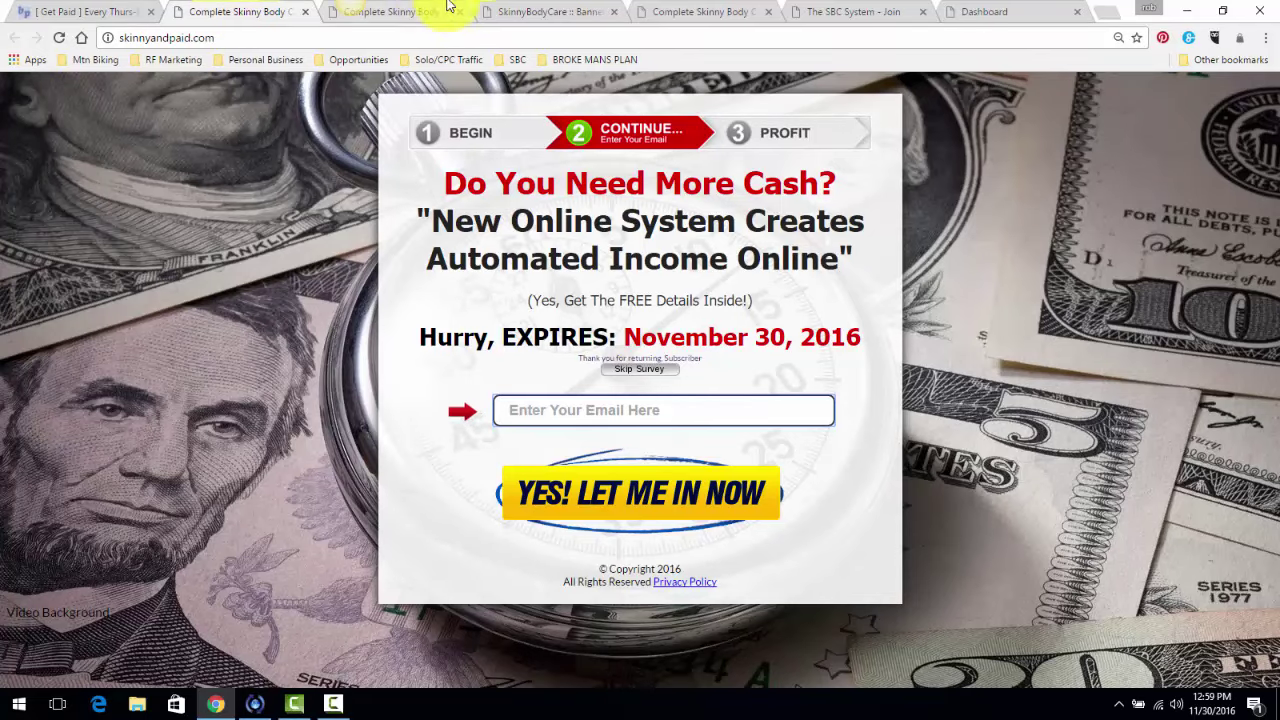
{"action": "left_click", "coordinate": [530, 10]}
{"action": "scroll", "coordinate": [974, 363], "scroll_direction": "down", "scroll_amount": 3}
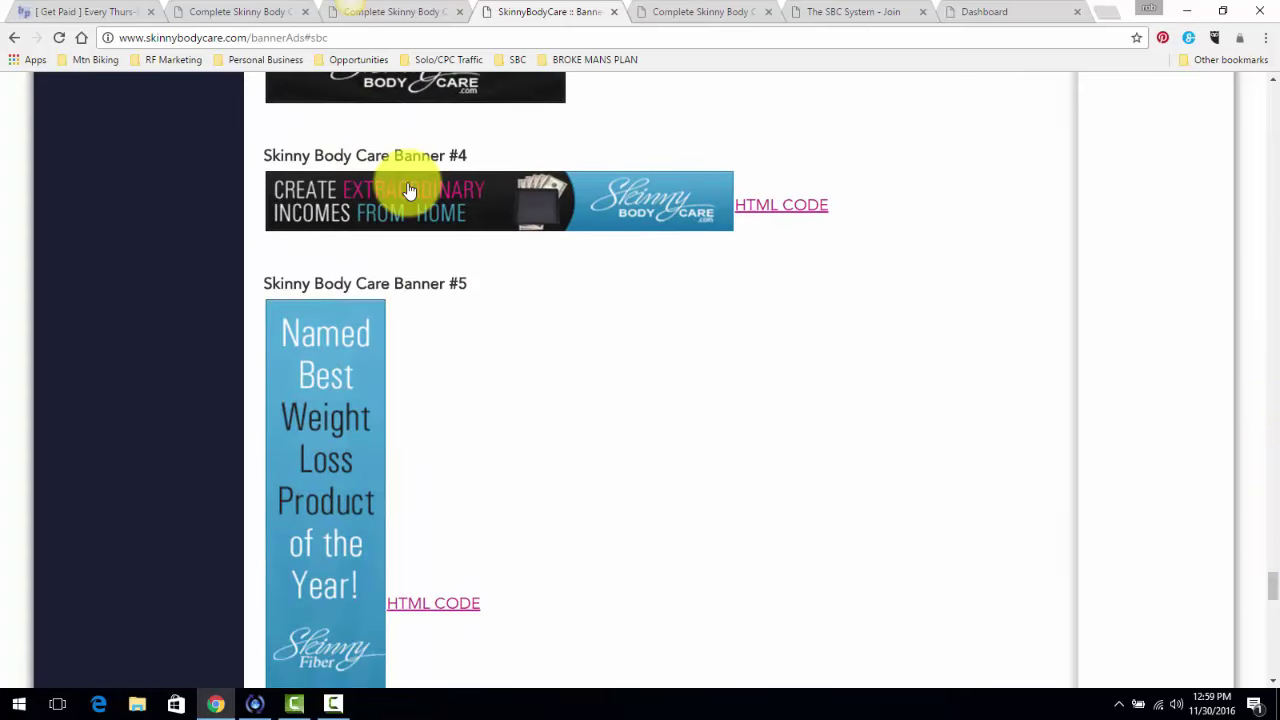
{"action": "scroll", "coordinate": [435, 210], "scroll_direction": "down", "scroll_amount": 1}
{"action": "scroll", "coordinate": [437, 207], "scroll_direction": "down", "scroll_amount": 1}
{"action": "scroll", "coordinate": [440, 206], "scroll_direction": "down", "scroll_amount": 1}
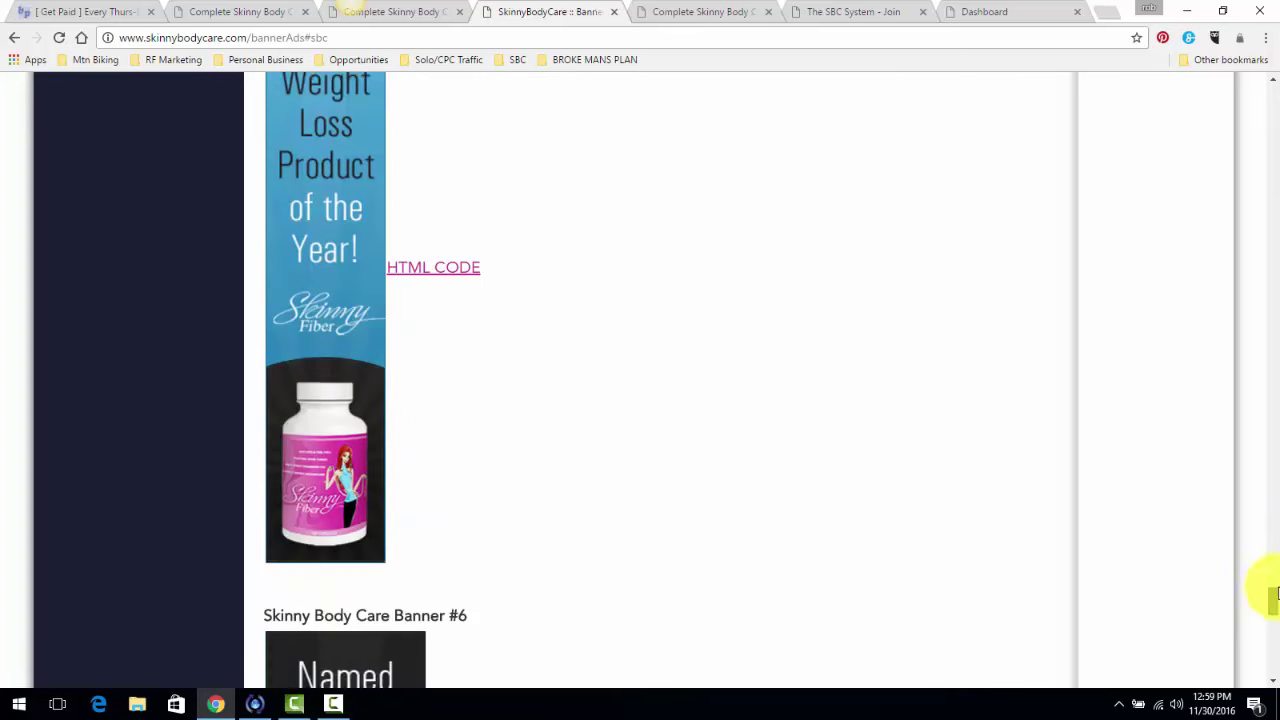
{"action": "left_click_drag", "start_coordinate": [1269, 591], "coordinate": [1270, 571]}
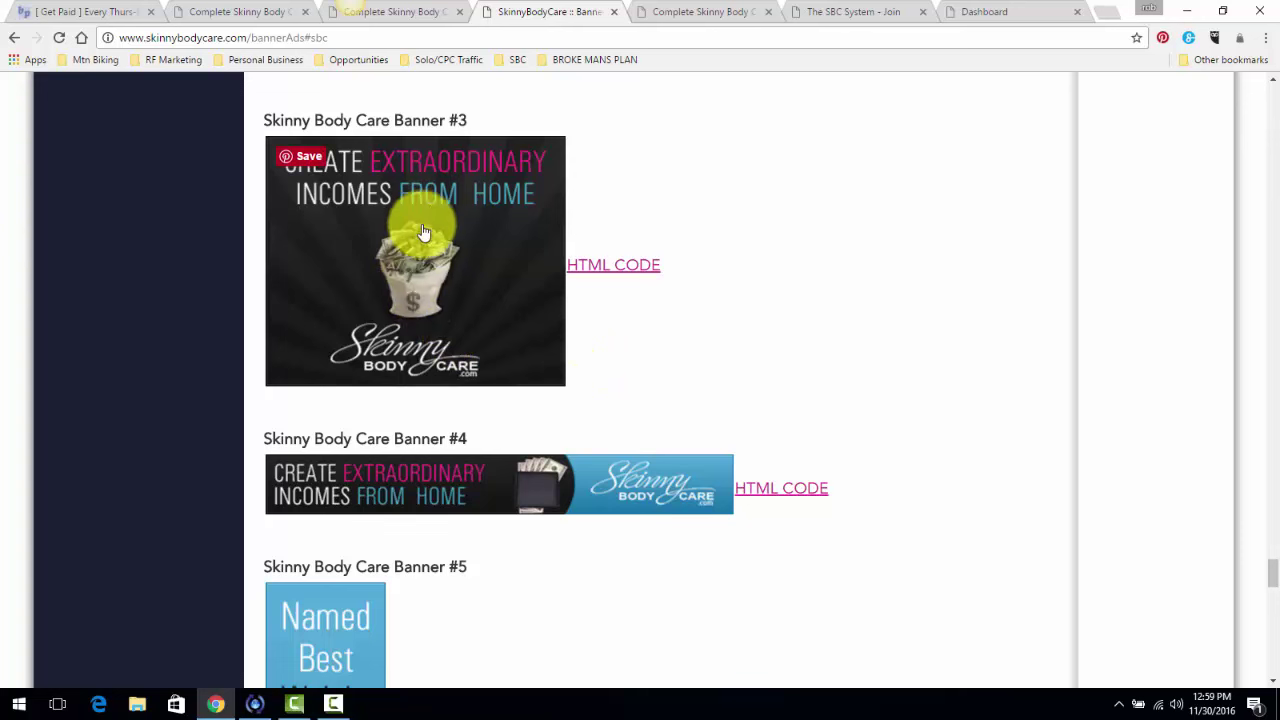